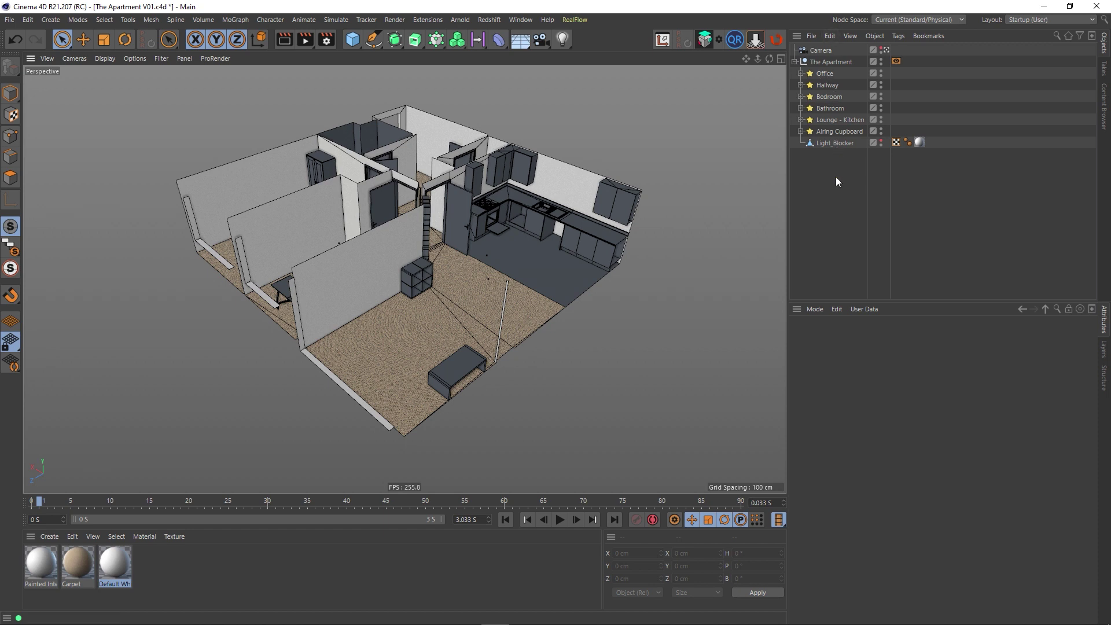
Step: Add a cube, switch to Model mode, and test-move it along X before undoing the move
click(352, 39)
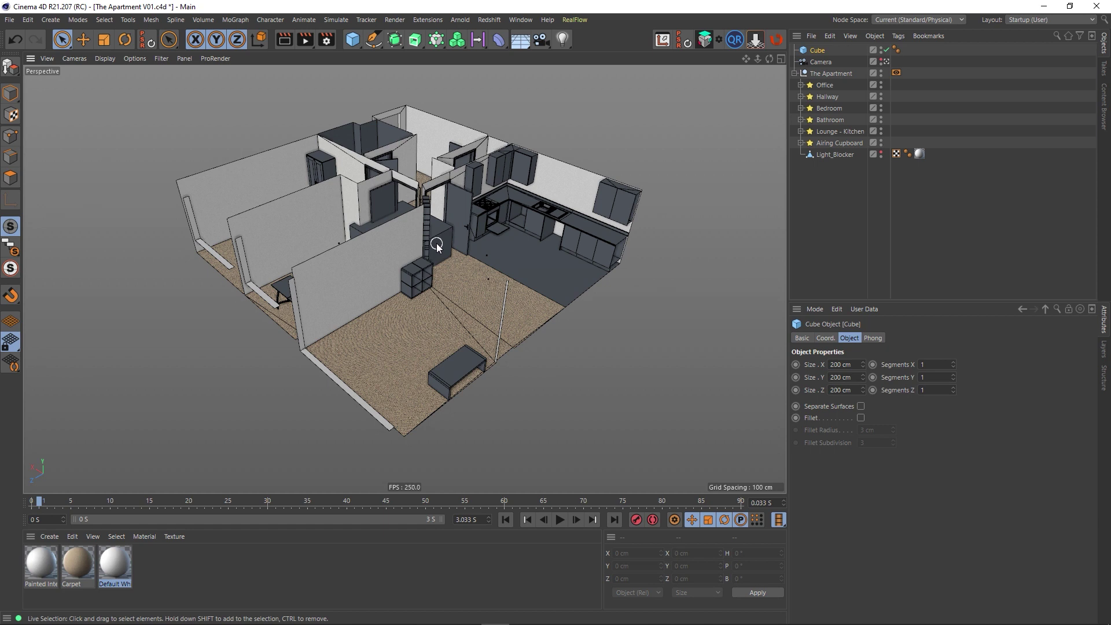
click(10, 94)
drag(353, 228, 384, 247)
key(ctrl+z)
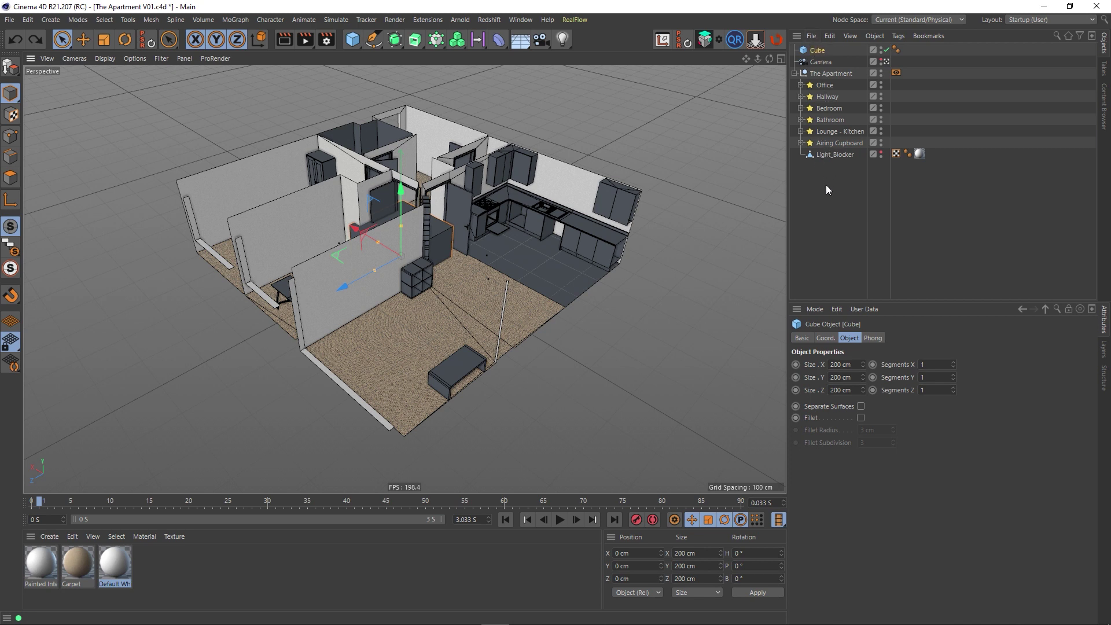
Step: Expand the Office and Static groups inside The Apartment, then collapse Office again
click(821, 74)
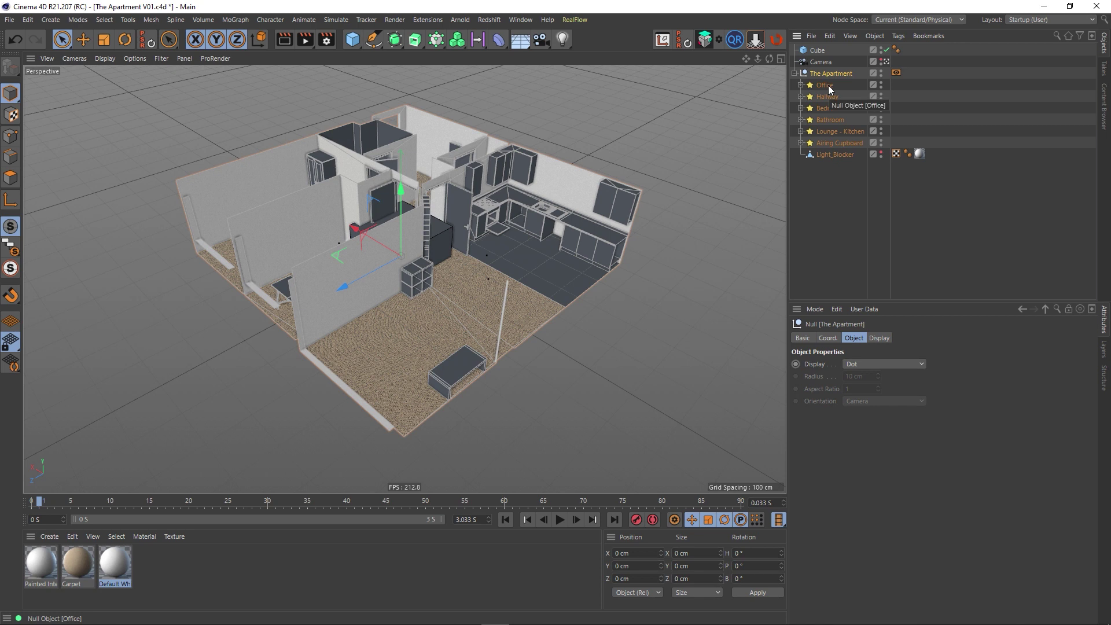
click(828, 86)
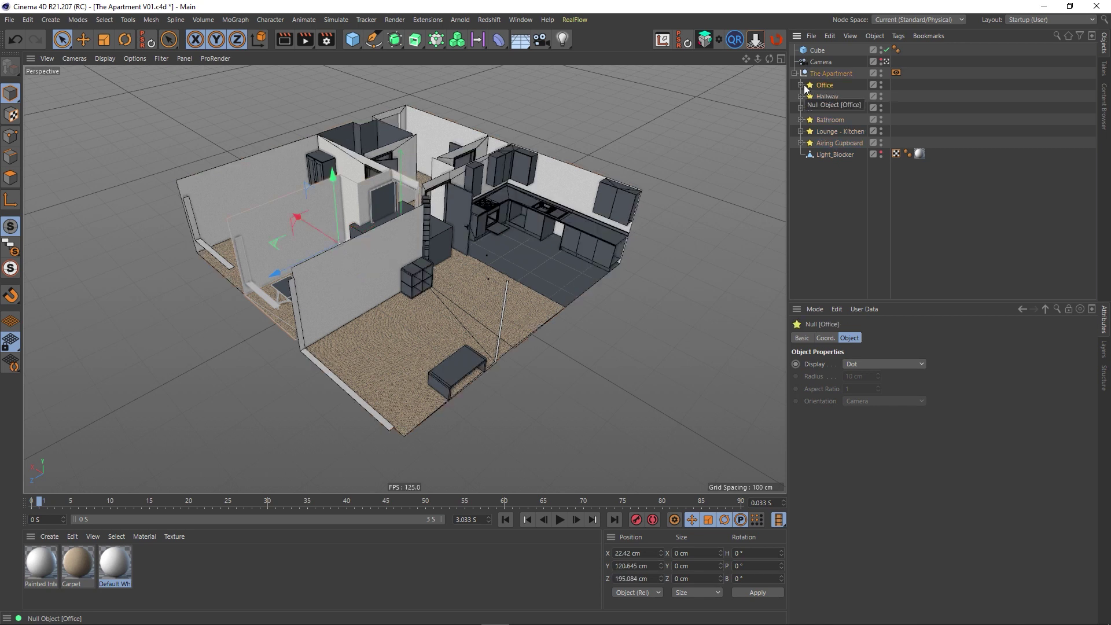
click(802, 87)
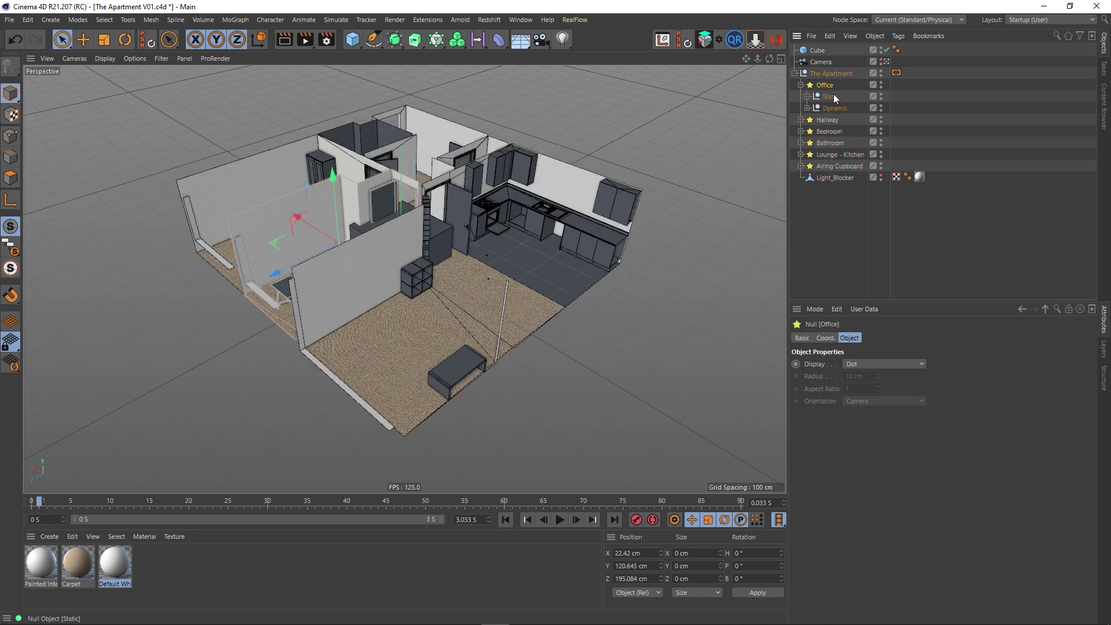
click(830, 96)
click(807, 97)
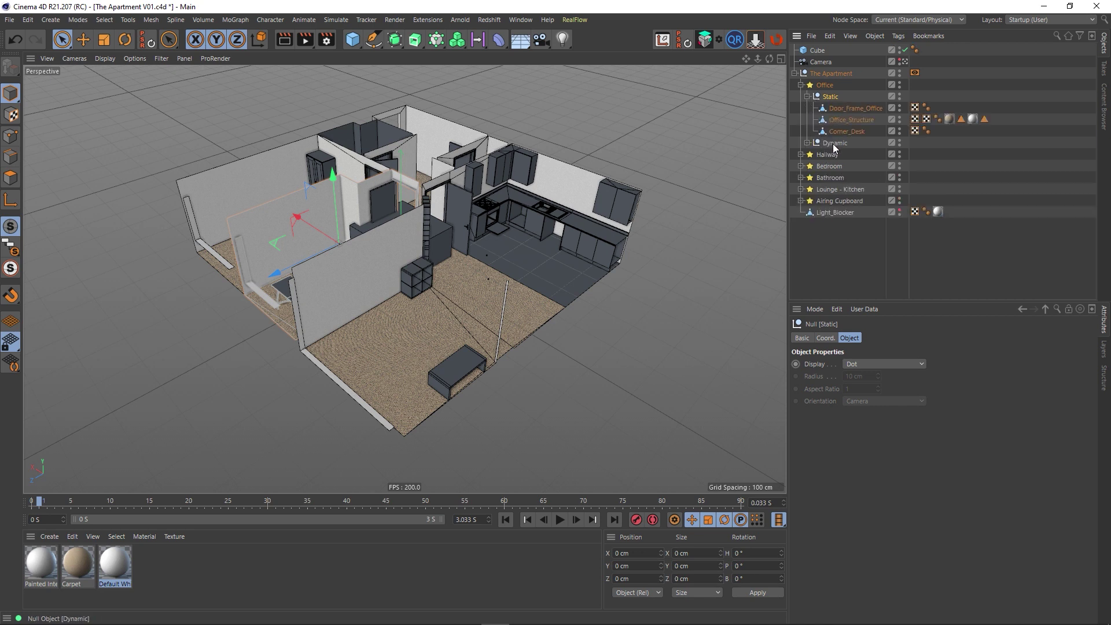
click(801, 85)
Step: Toggle The Apartment group, then try moving the Cube below Light_Blocker and undo it
click(795, 73)
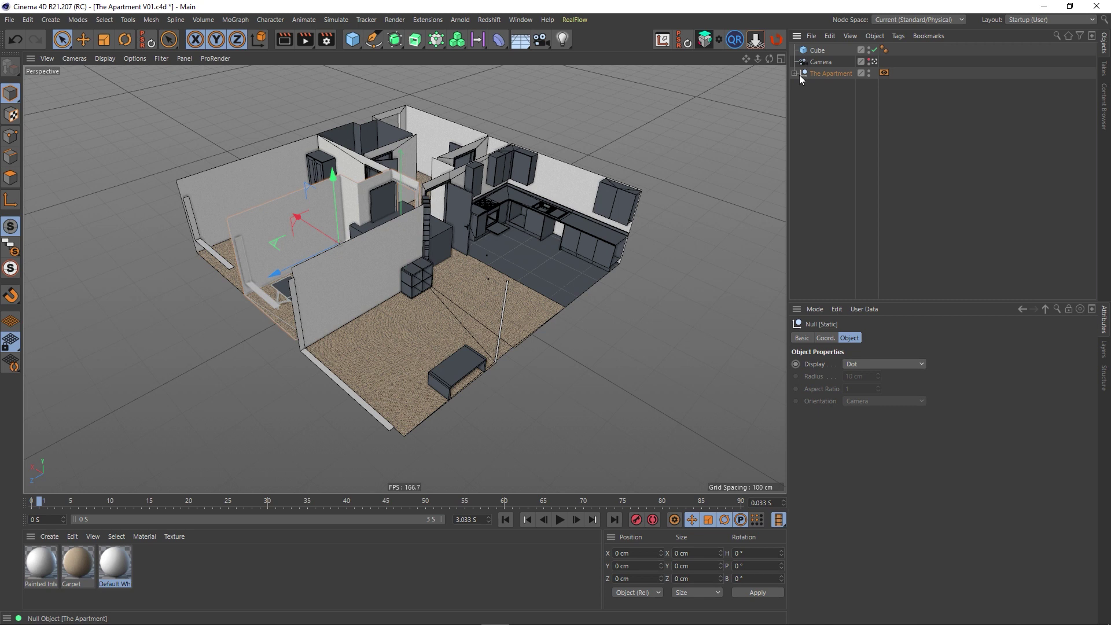
click(794, 74)
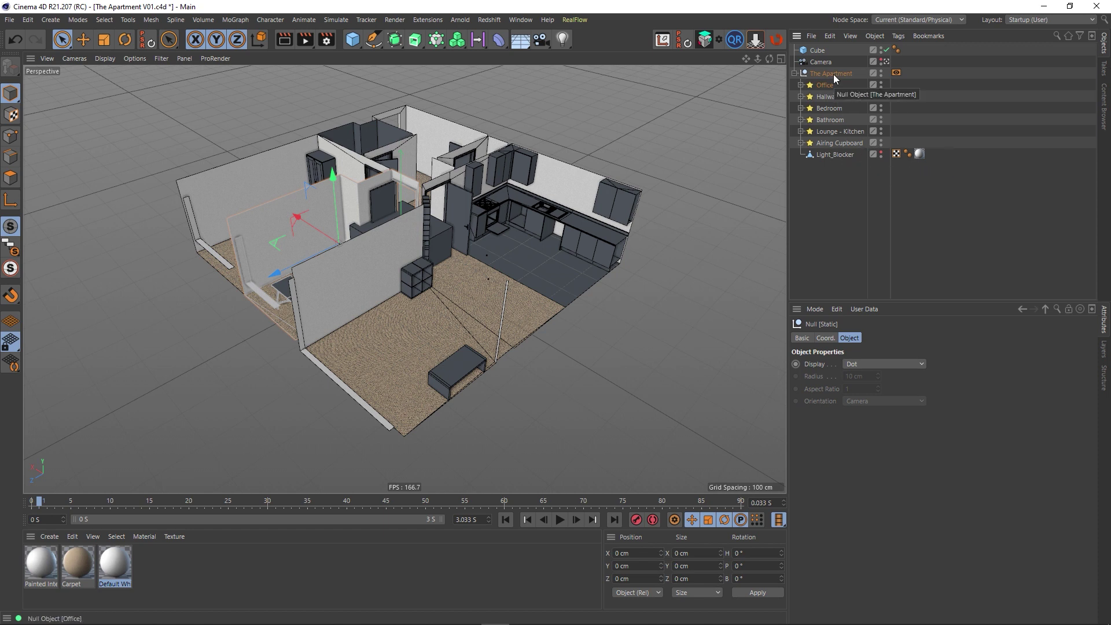
click(796, 74)
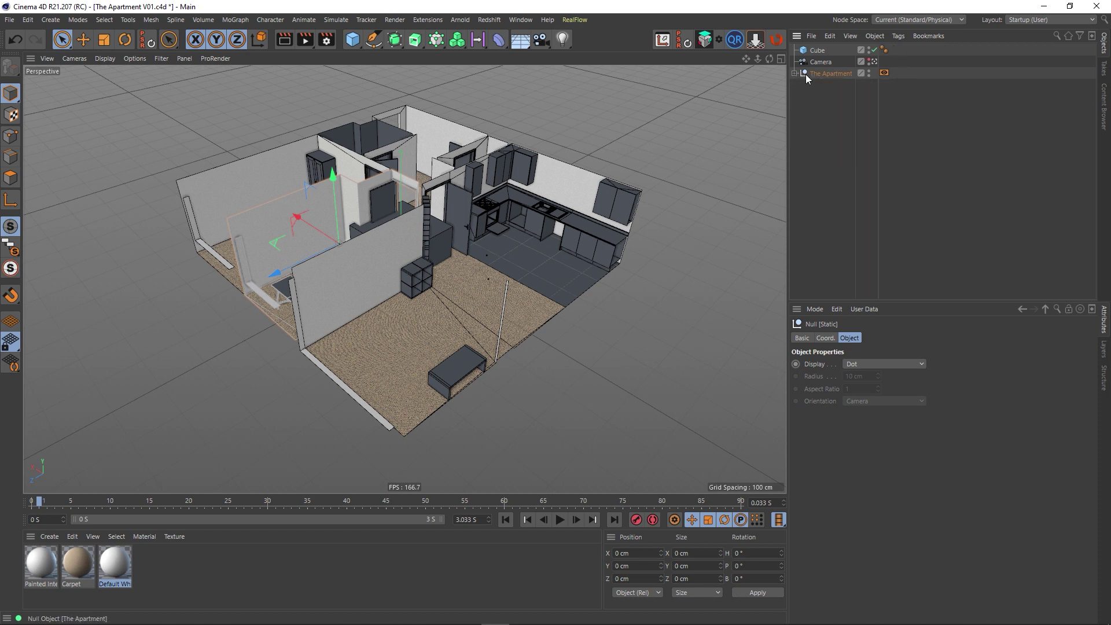
click(794, 73)
click(817, 50)
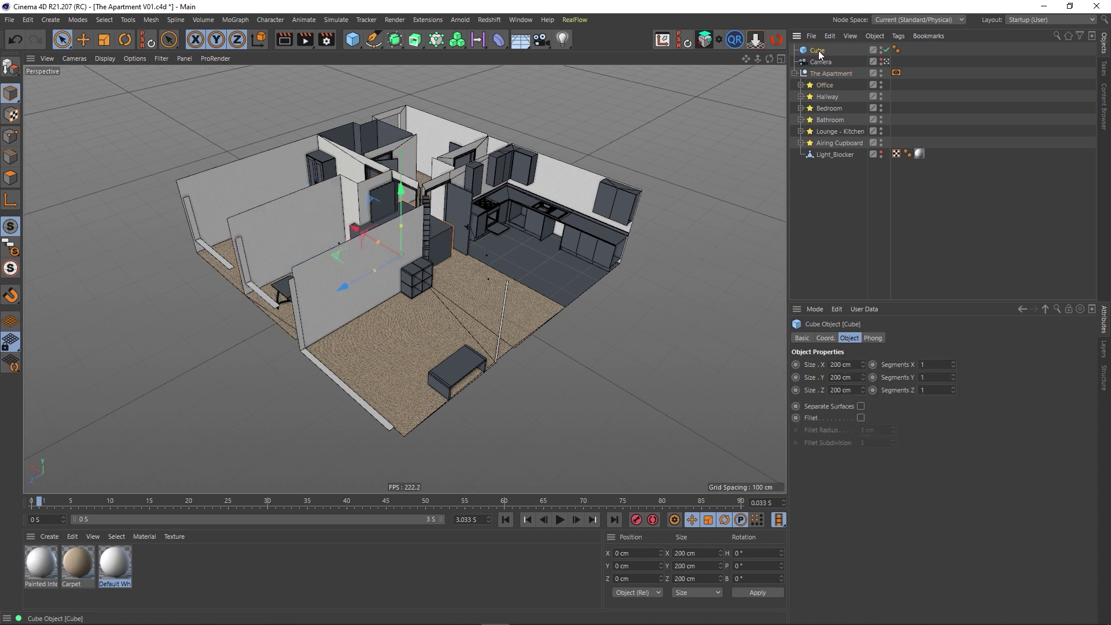
drag(840, 227, 825, 200)
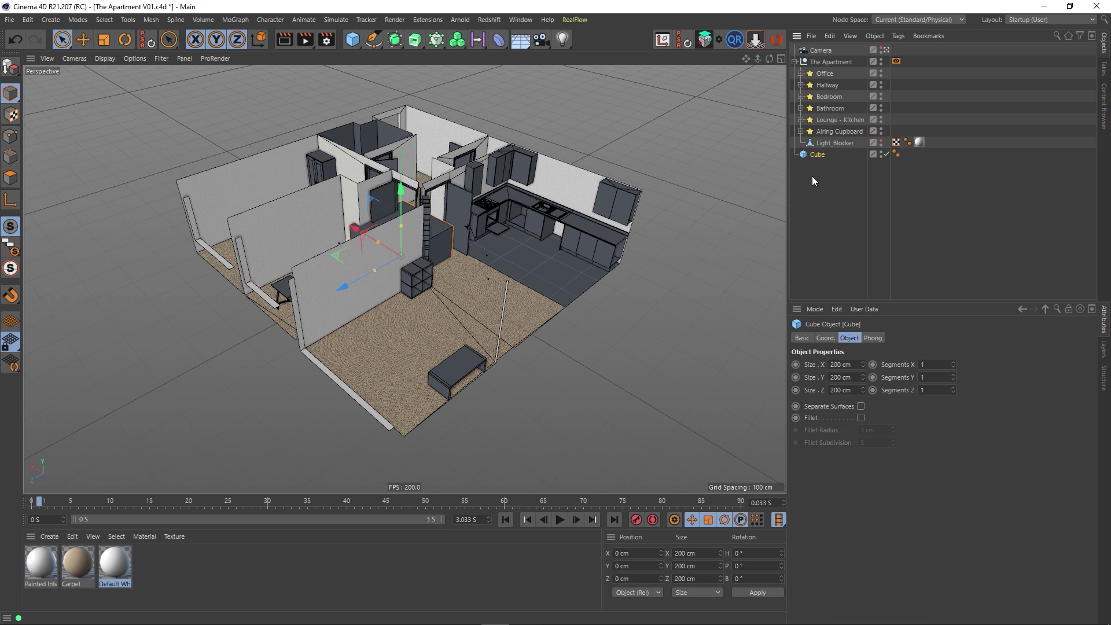
key(ctrl+z)
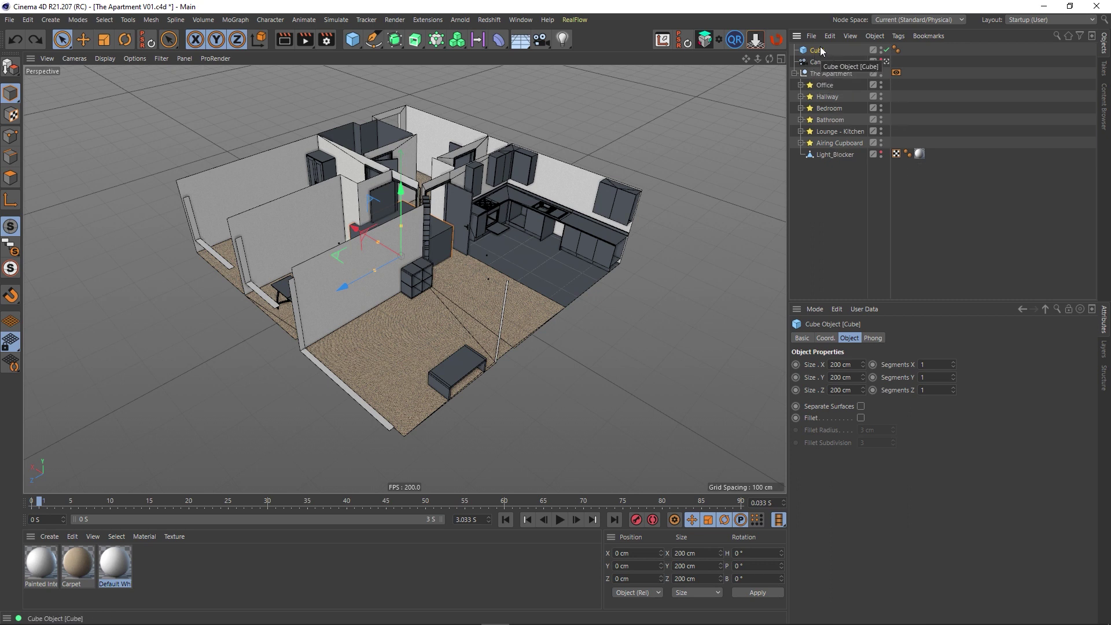
Step: Move the Cube under Light_Blocker, collapse The Apartment, keep its name, and delete the Cube
drag(821, 51, 835, 143)
drag(824, 211, 822, 178)
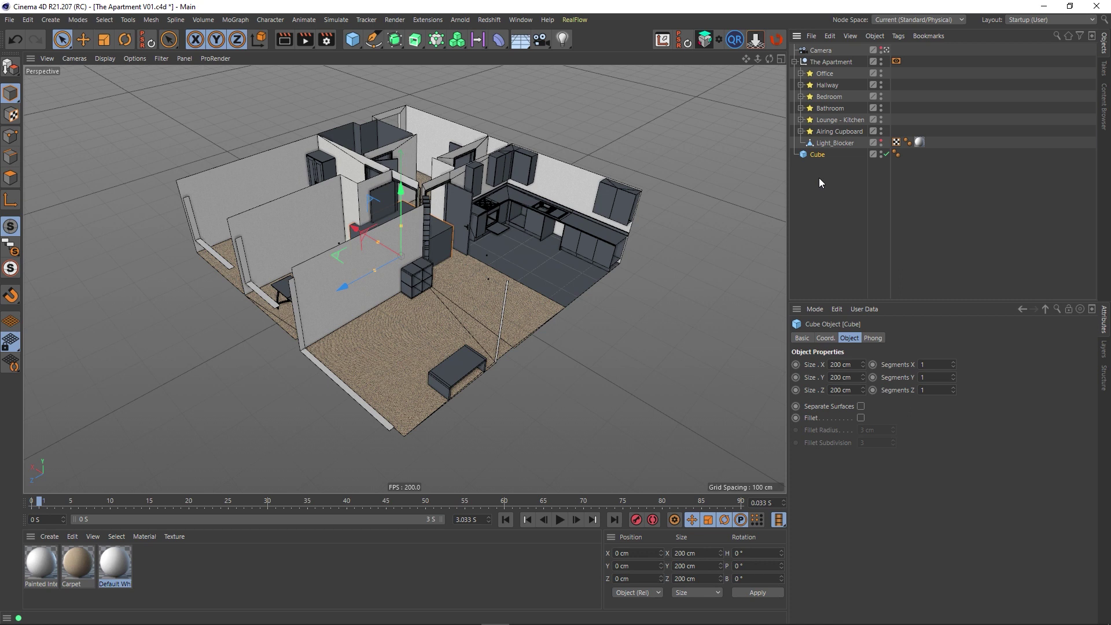
click(794, 62)
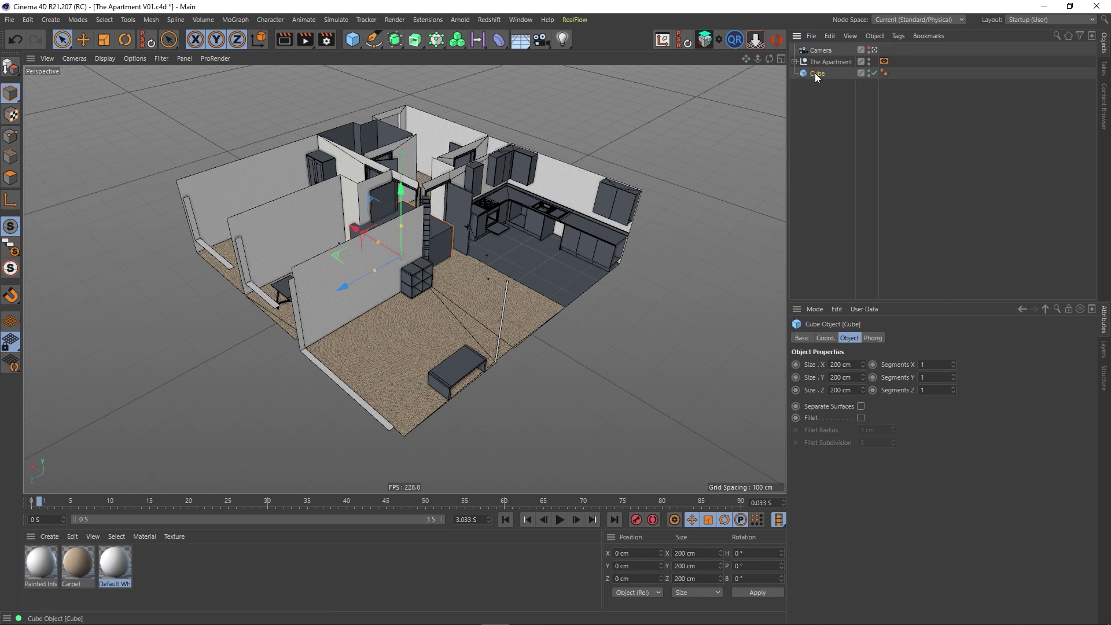
double_click(817, 74)
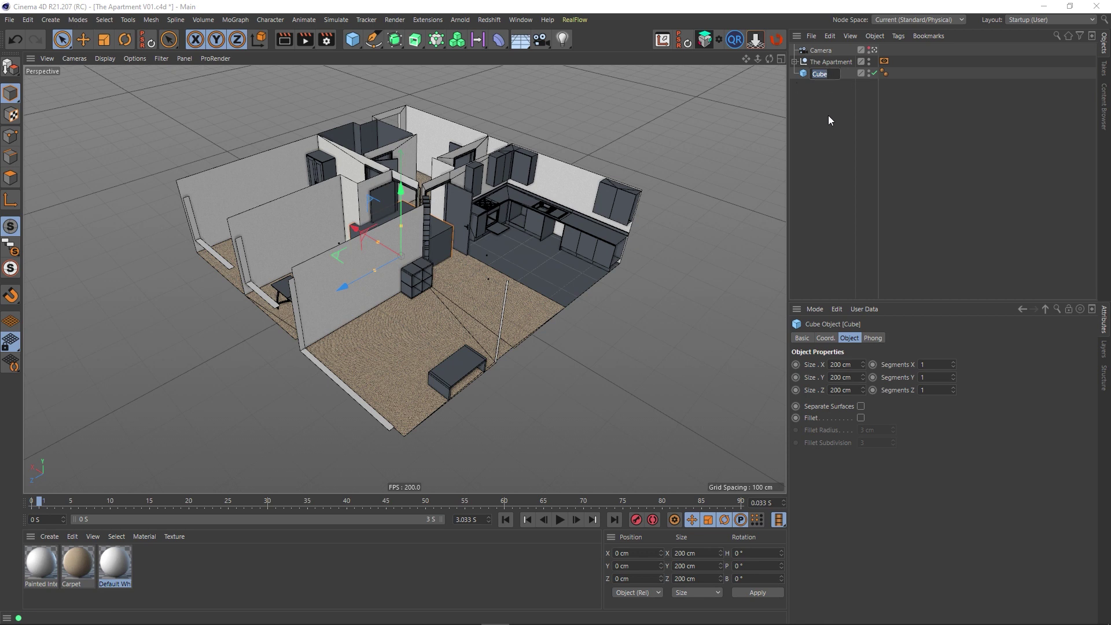
key(Return)
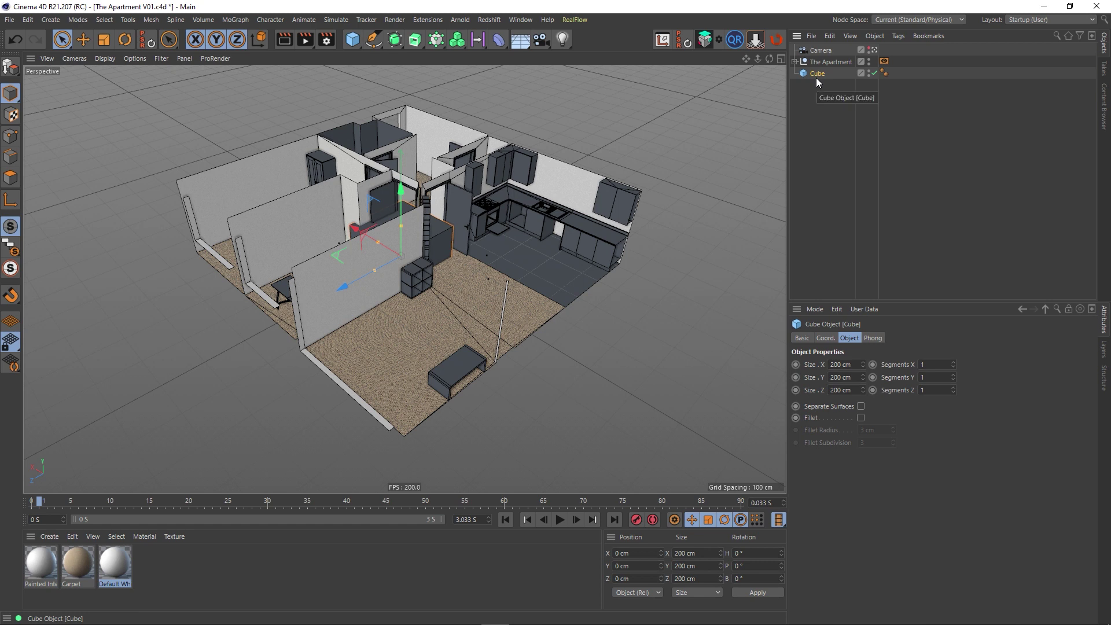
key(Delete)
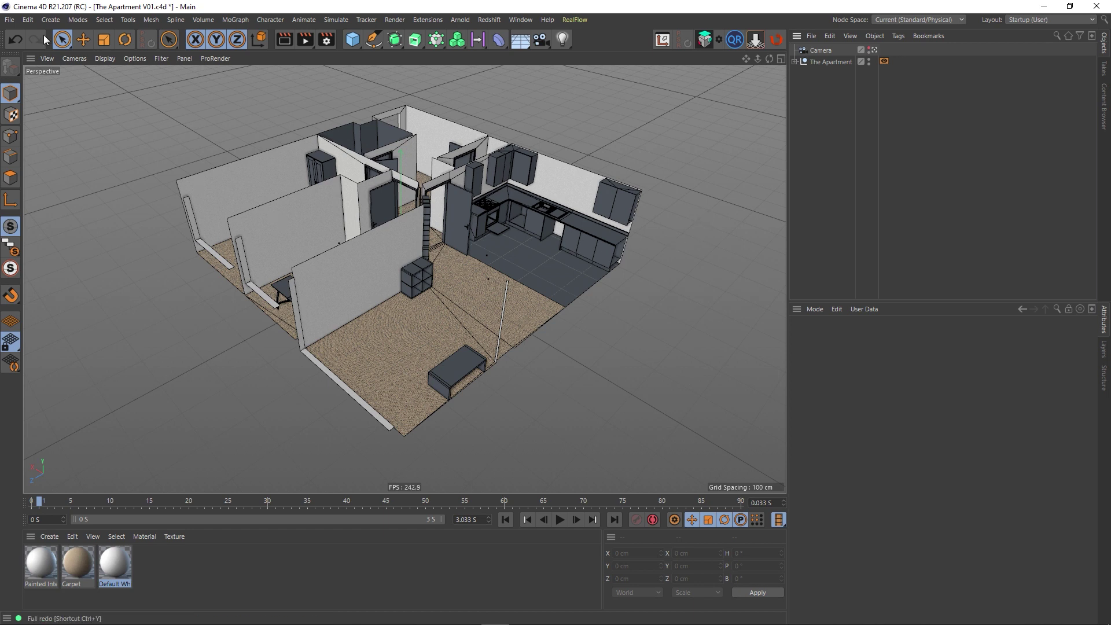
Step: In Edit > Preferences, set the Interface option Insert New Object At to Previous
click(30, 22)
click(52, 178)
drag(173, 172, 379, 91)
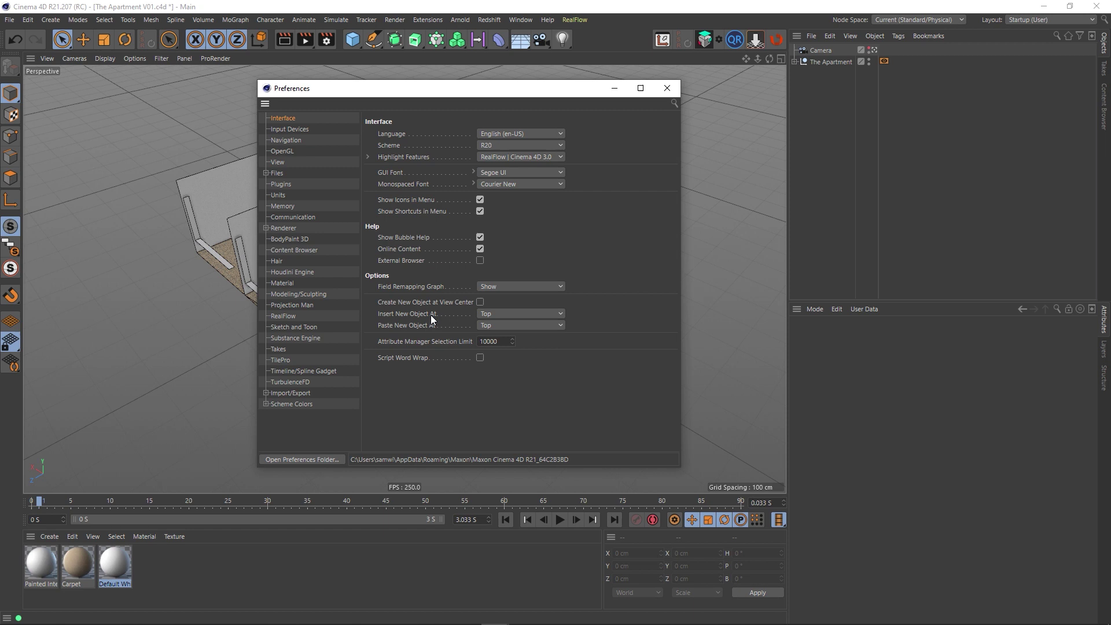
click(524, 314)
click(525, 314)
click(526, 316)
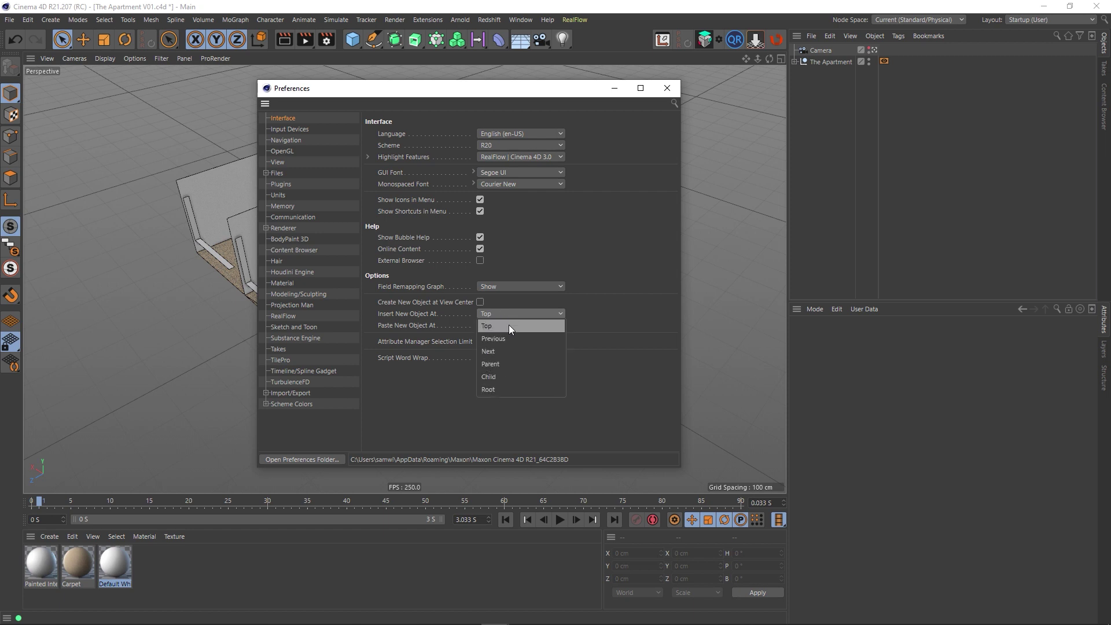
click(499, 337)
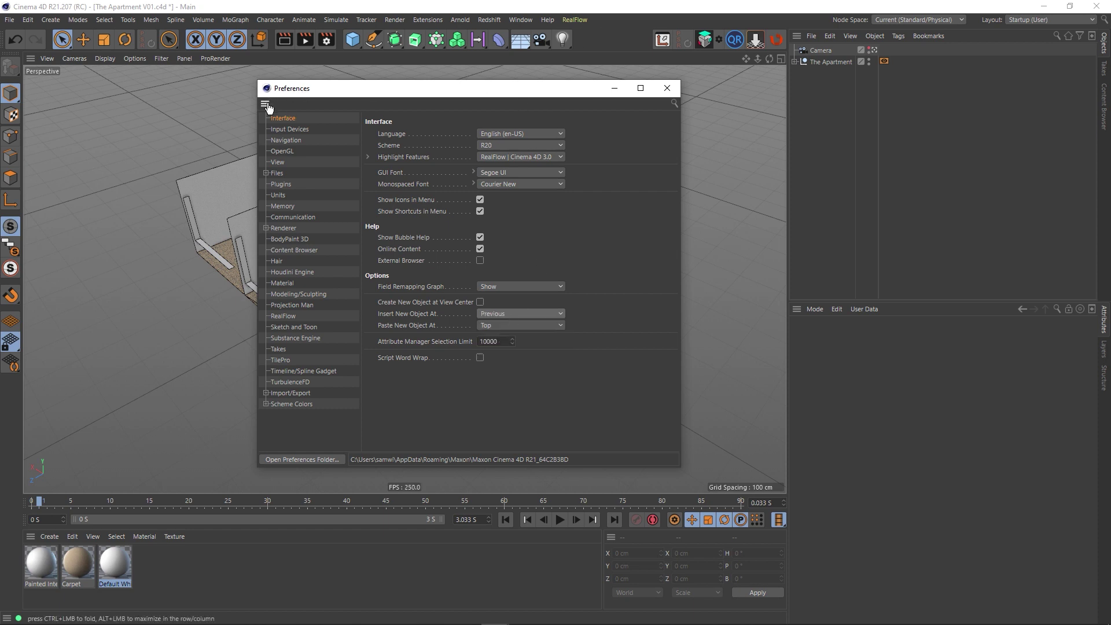
Step: Dock the Preferences into the layout, then add and delete a test cube
drag(51, 158, 50, 158)
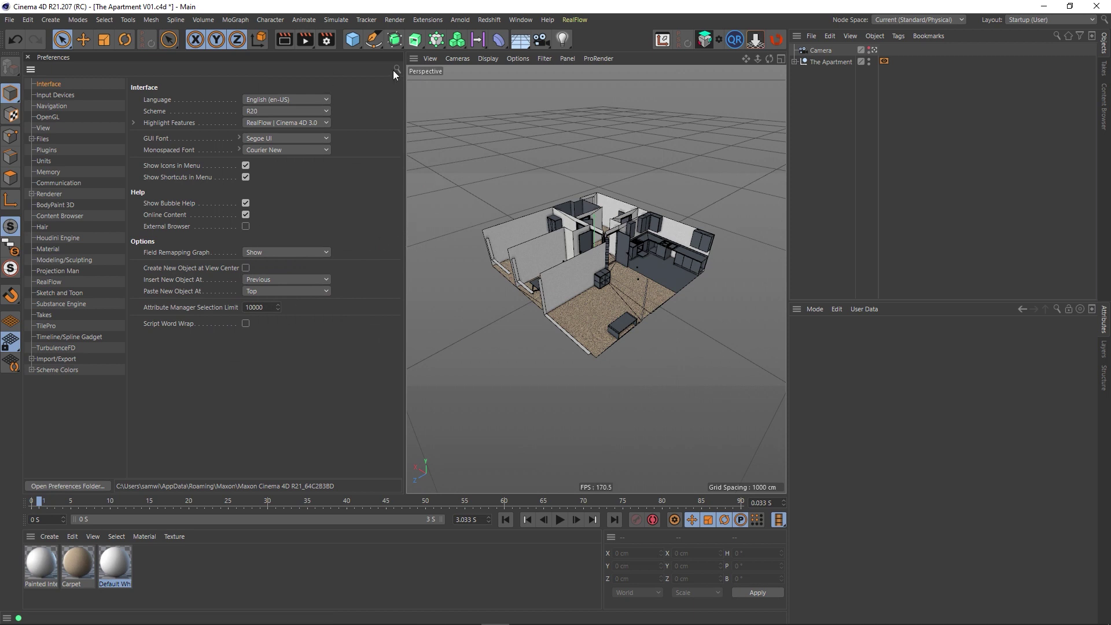
click(351, 39)
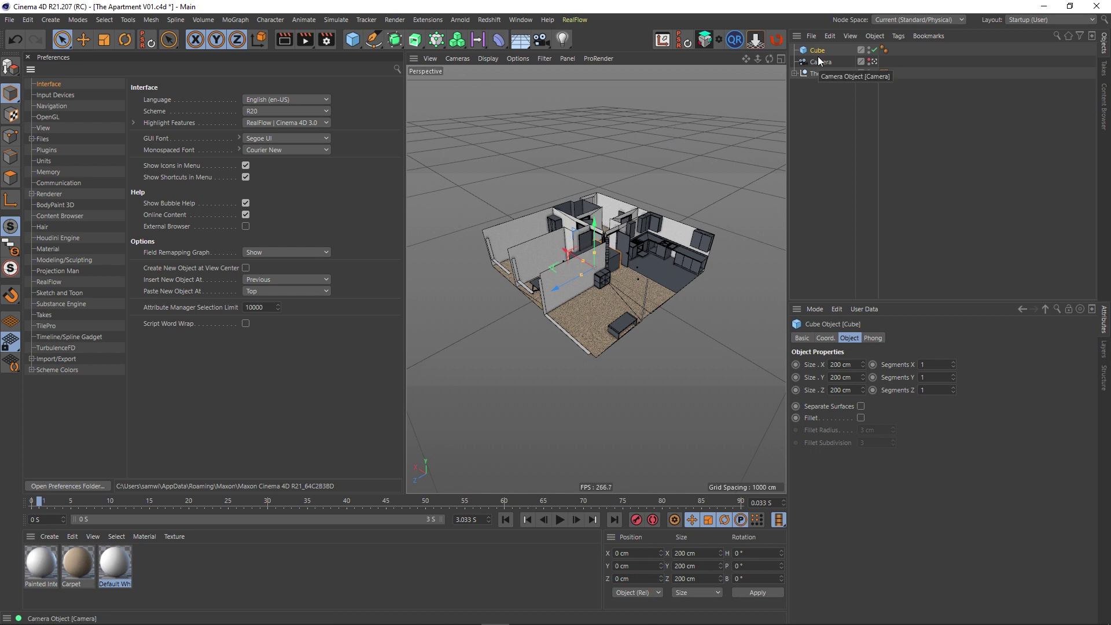
key(Delete)
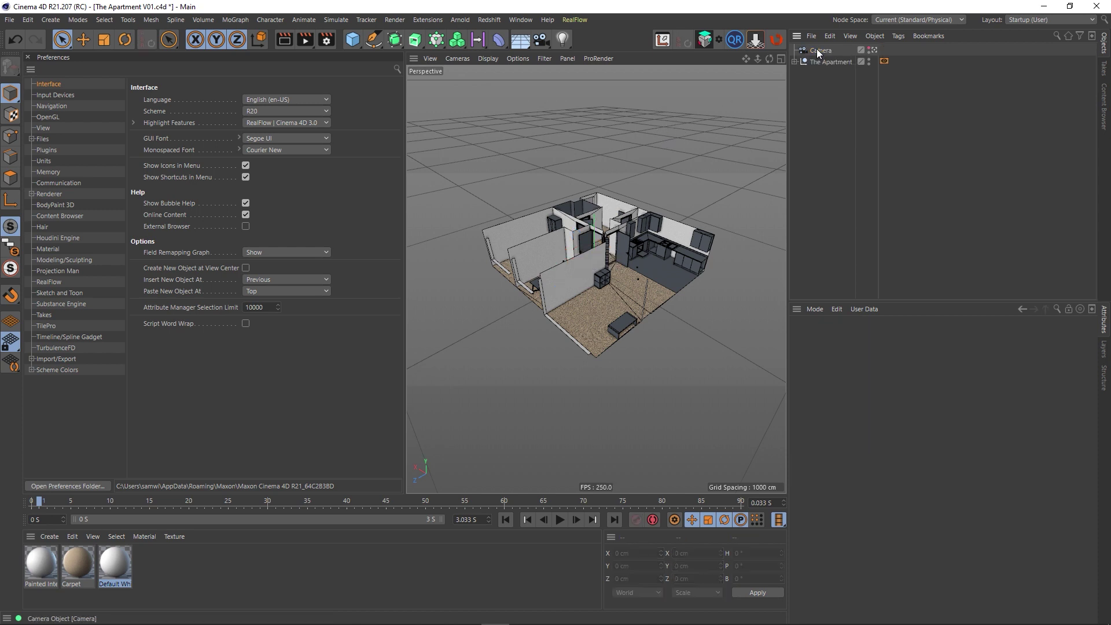
Step: With Light_Blocker selected inside The Apartment, add a cube that lands directly above it
click(796, 62)
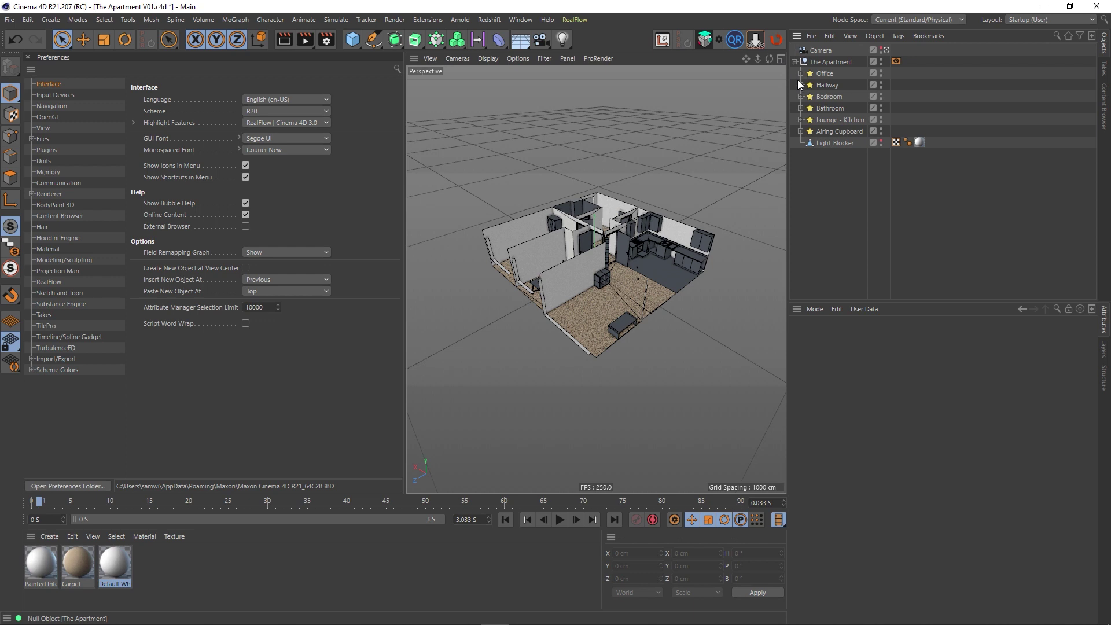
click(827, 144)
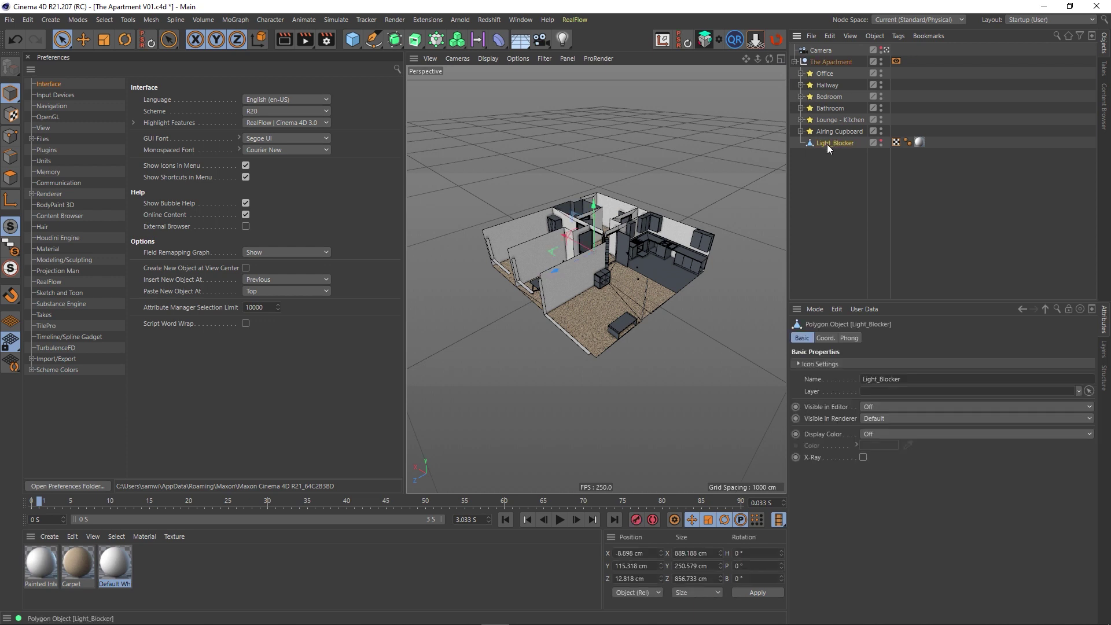
click(881, 140)
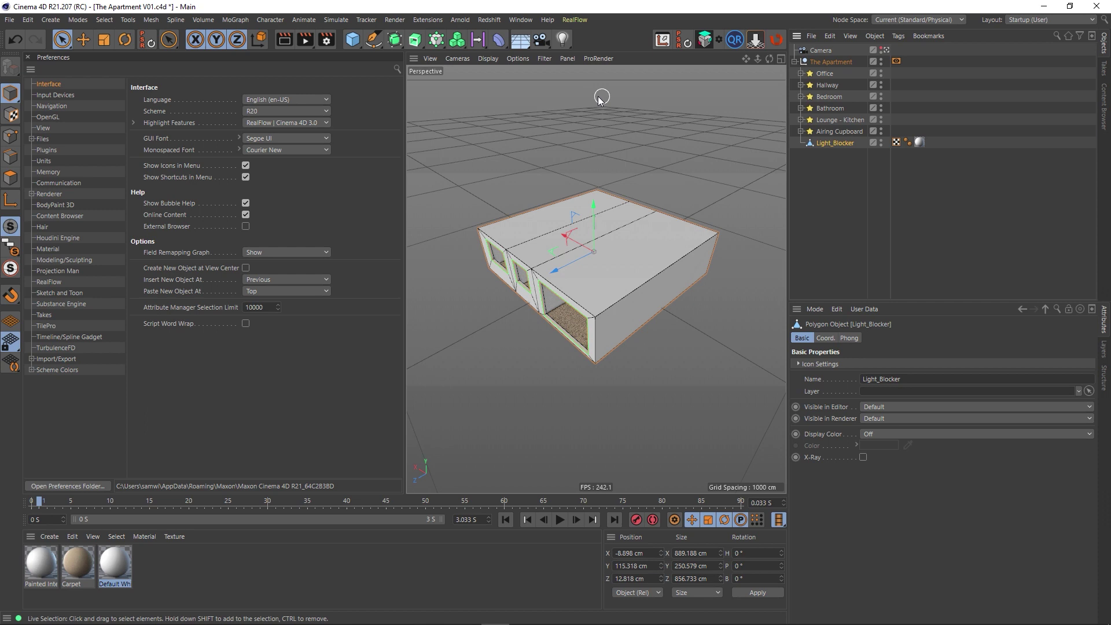
click(880, 140)
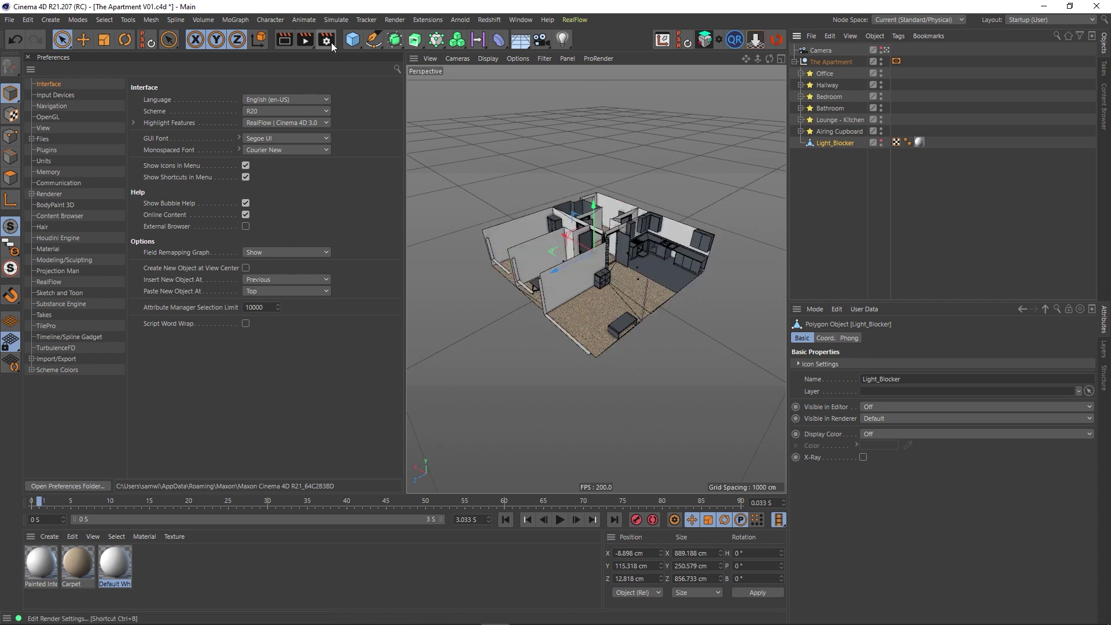
click(353, 40)
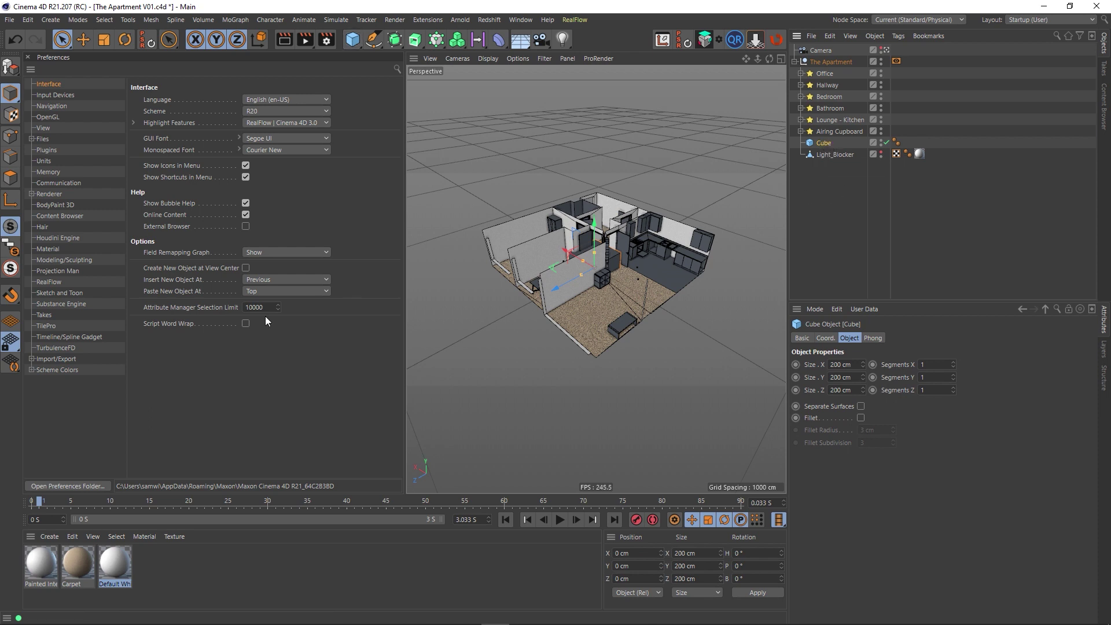
Step: Remove the test cube, set Insert New Object At to Next, then add and undo a cube
key(ctrl+z)
click(288, 279)
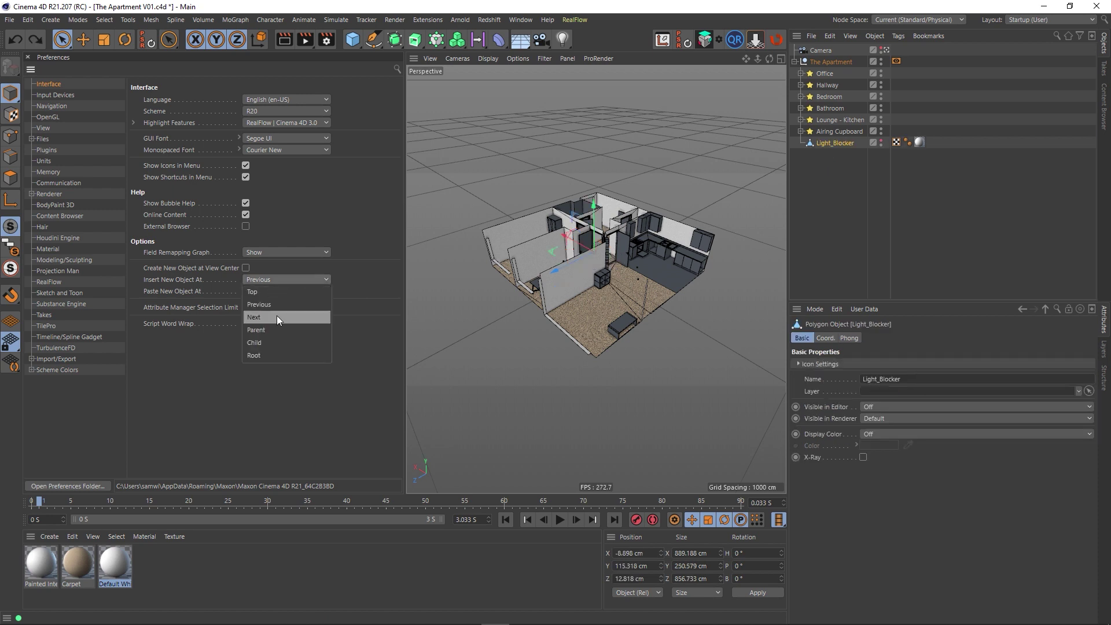
click(267, 317)
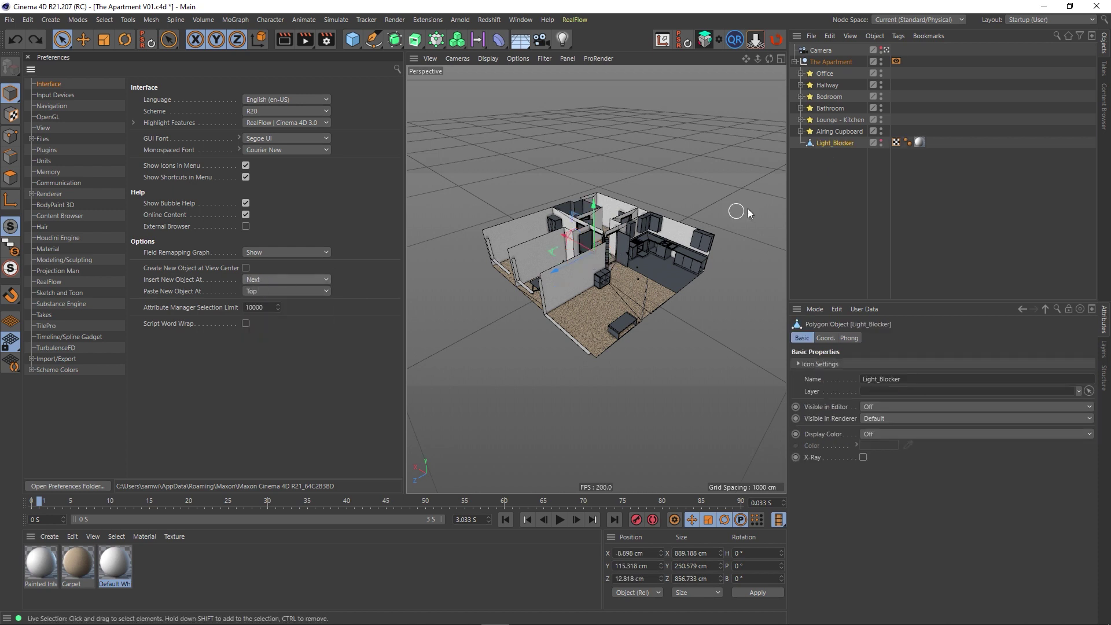
click(352, 39)
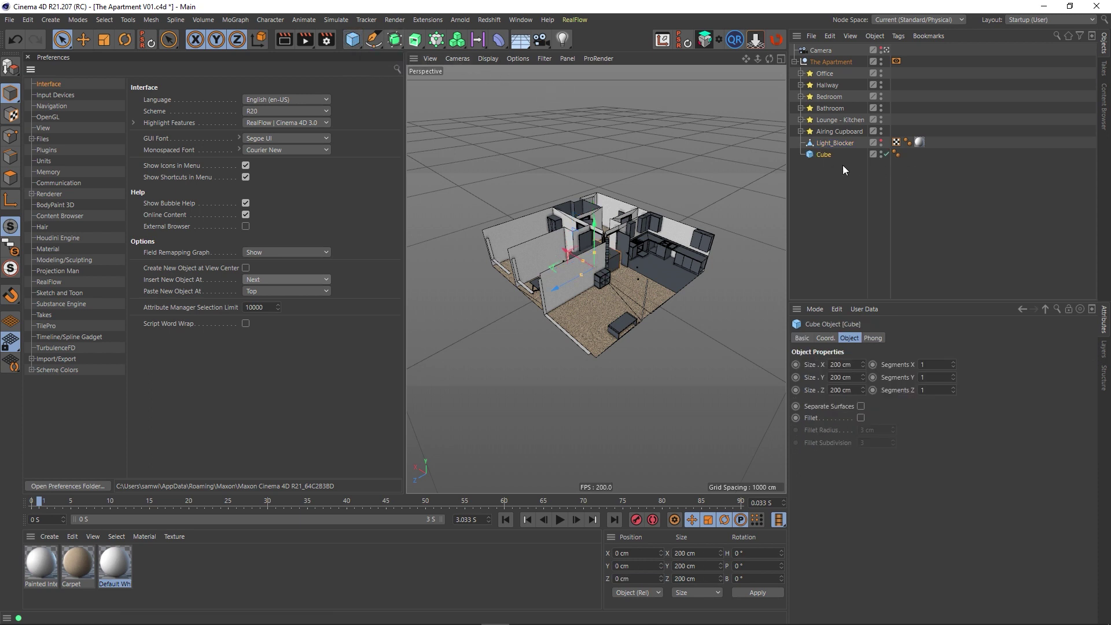
key(ctrl+z)
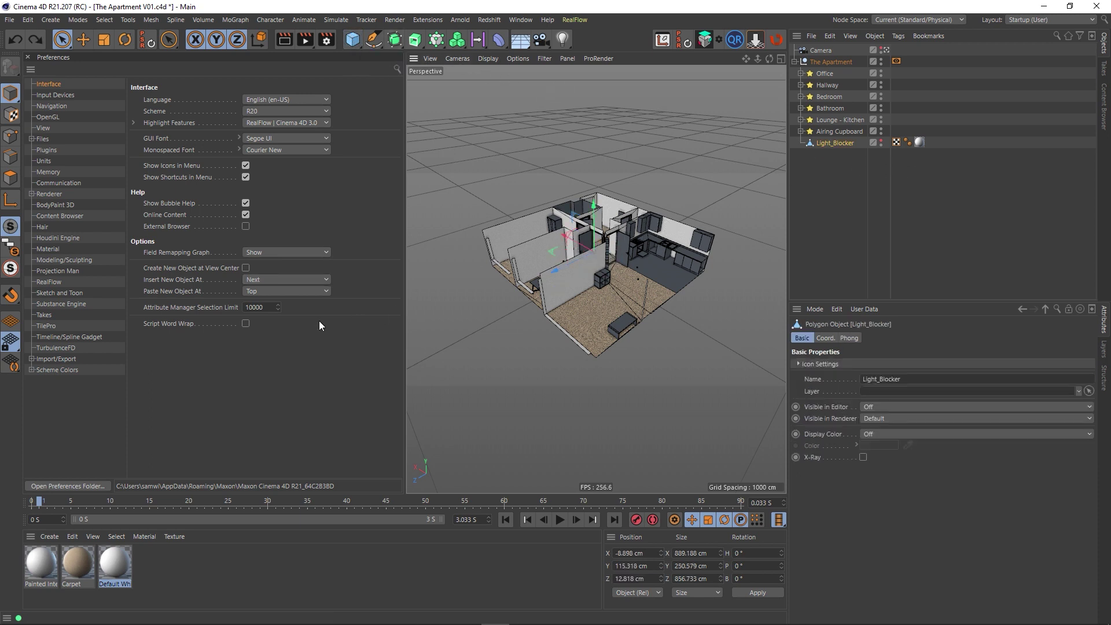
Step: Test the Parent and Child insertion settings, adding and removing a cube for each
click(254, 279)
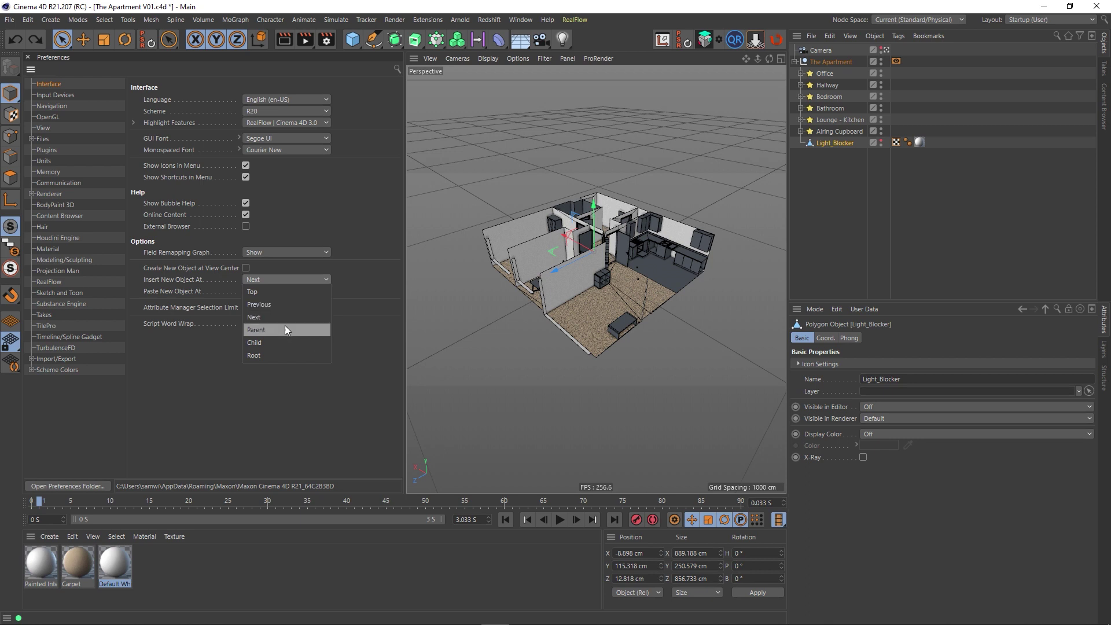
click(270, 330)
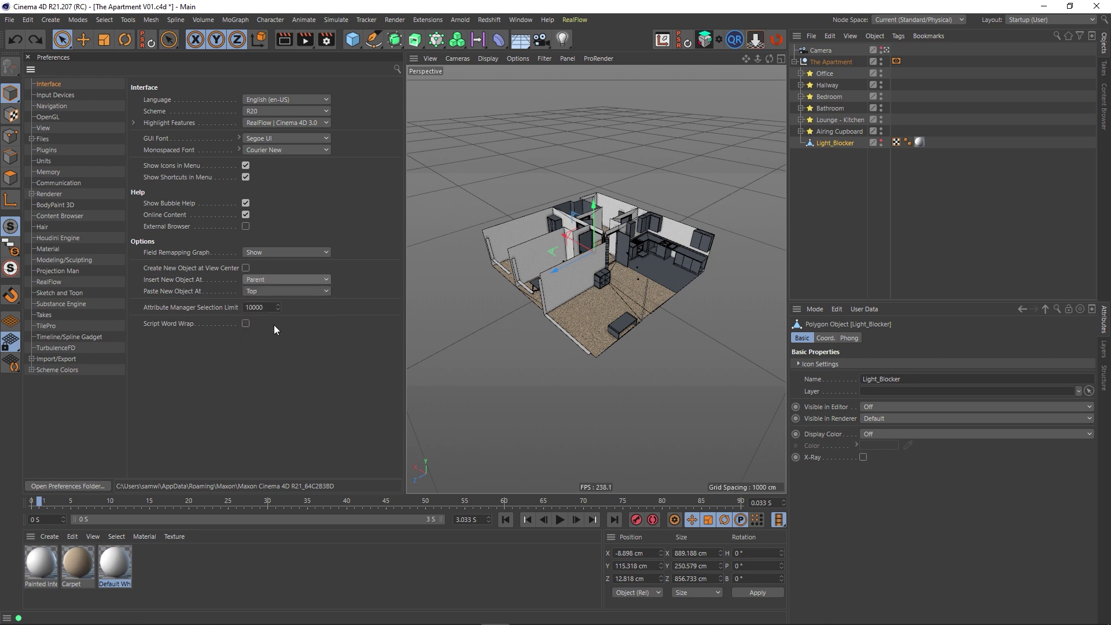
click(353, 41)
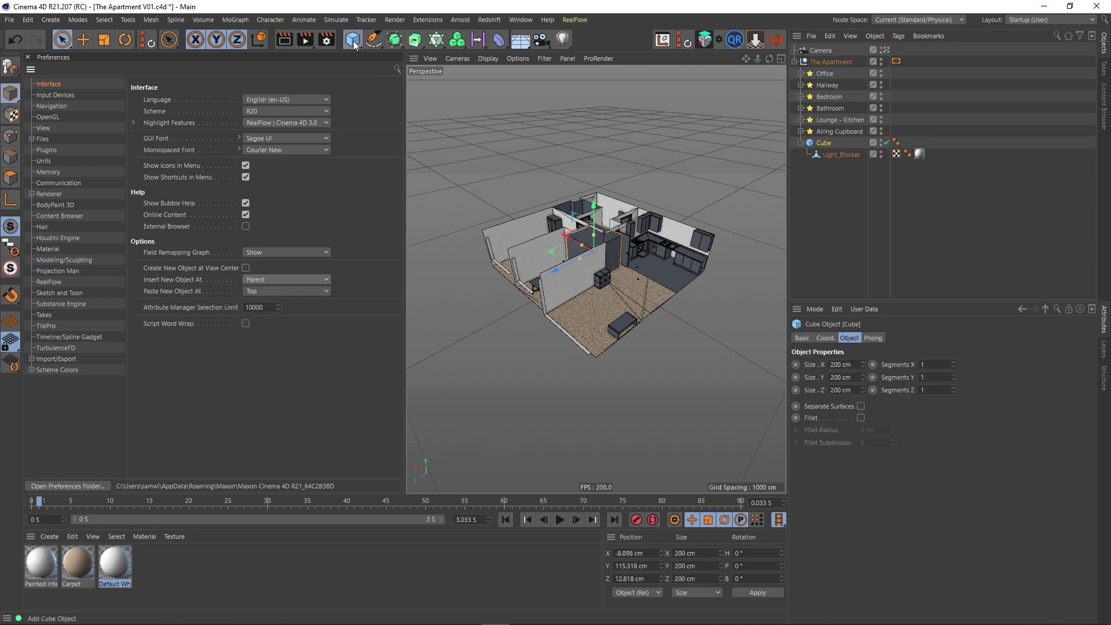
click(850, 154)
key(ctrl+z)
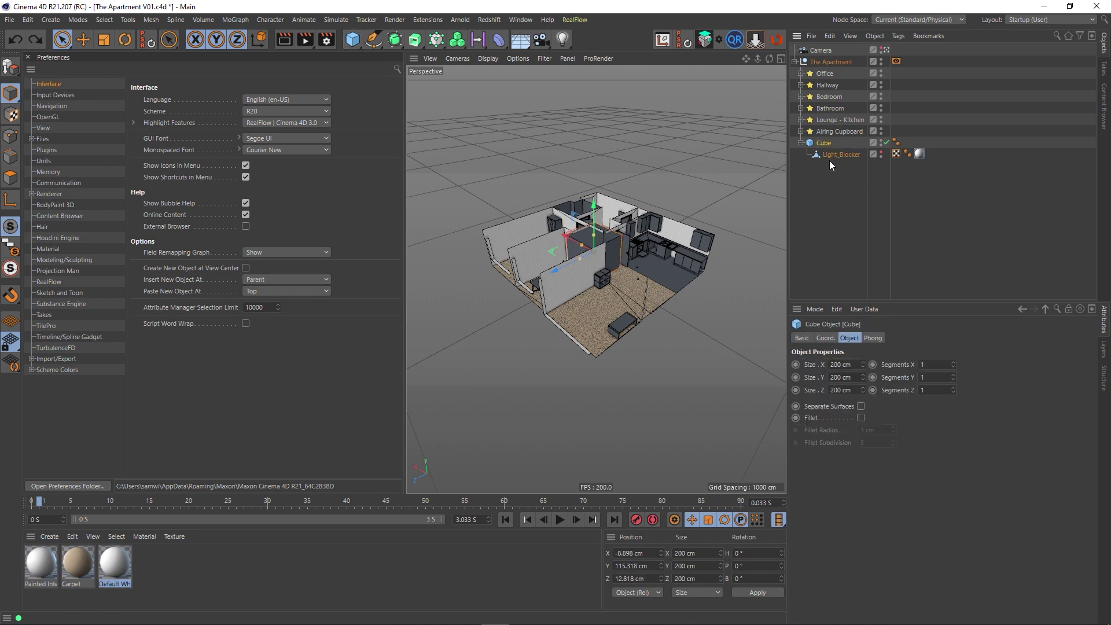
key(ctrl+z)
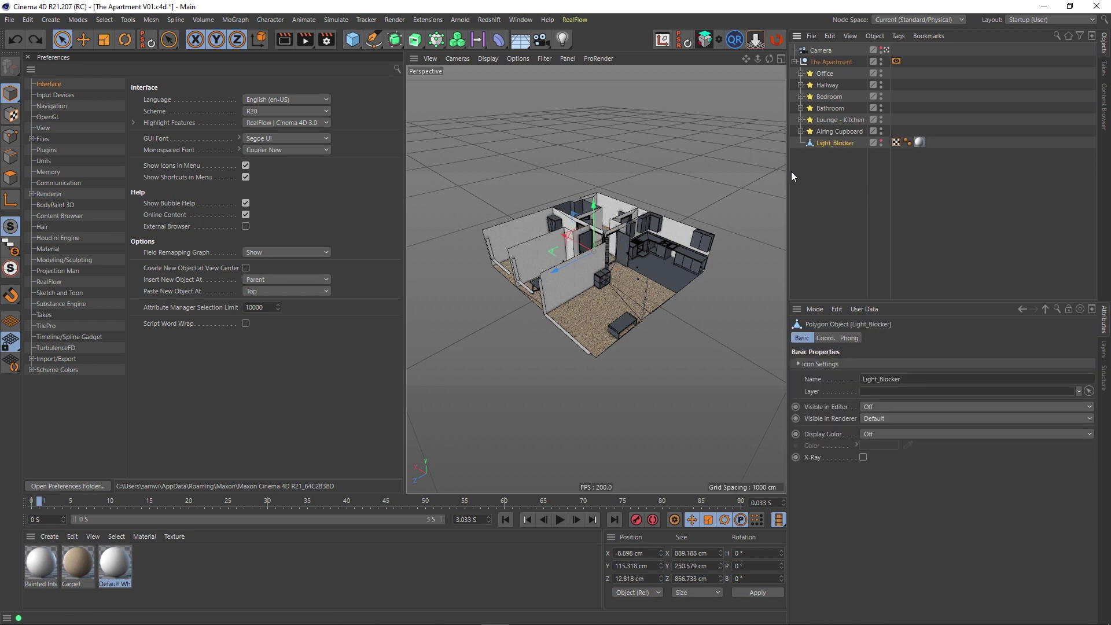
click(274, 284)
click(255, 346)
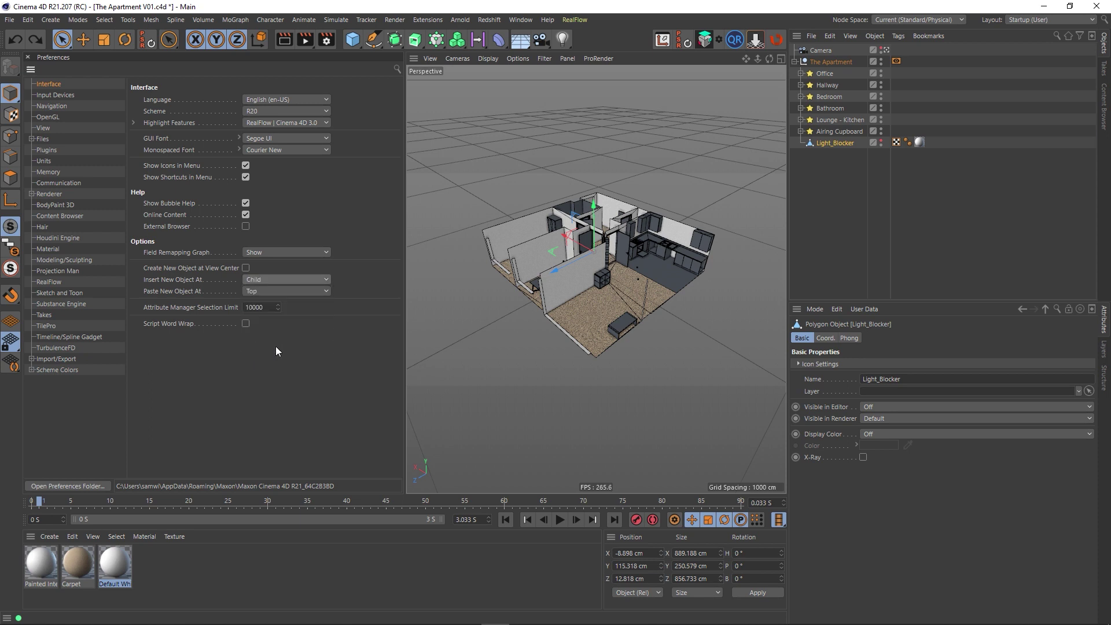
click(353, 40)
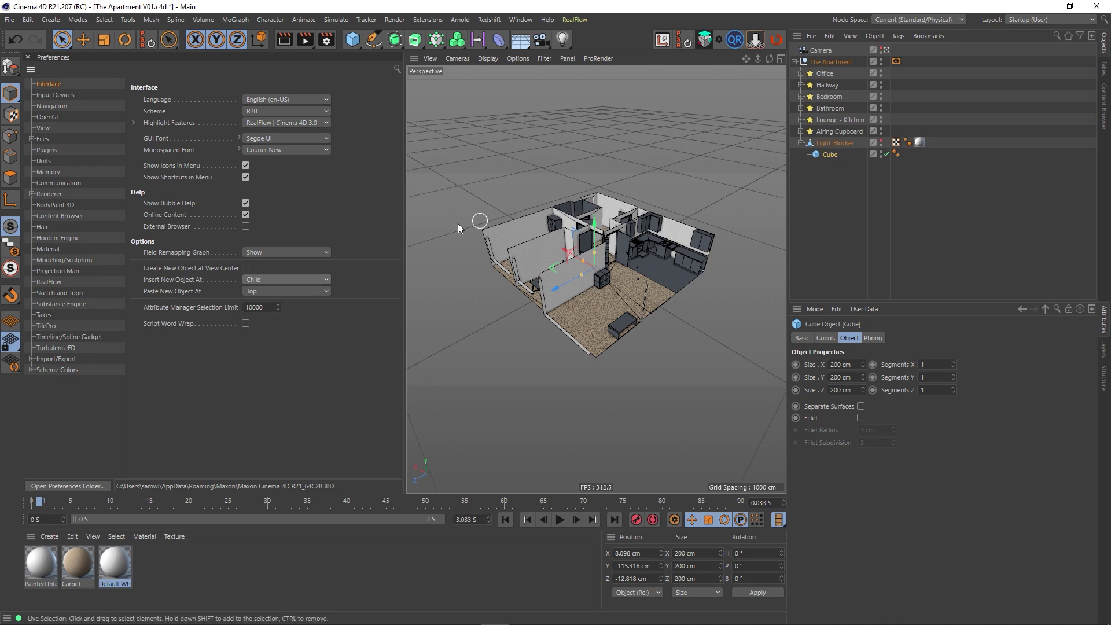
key(Delete)
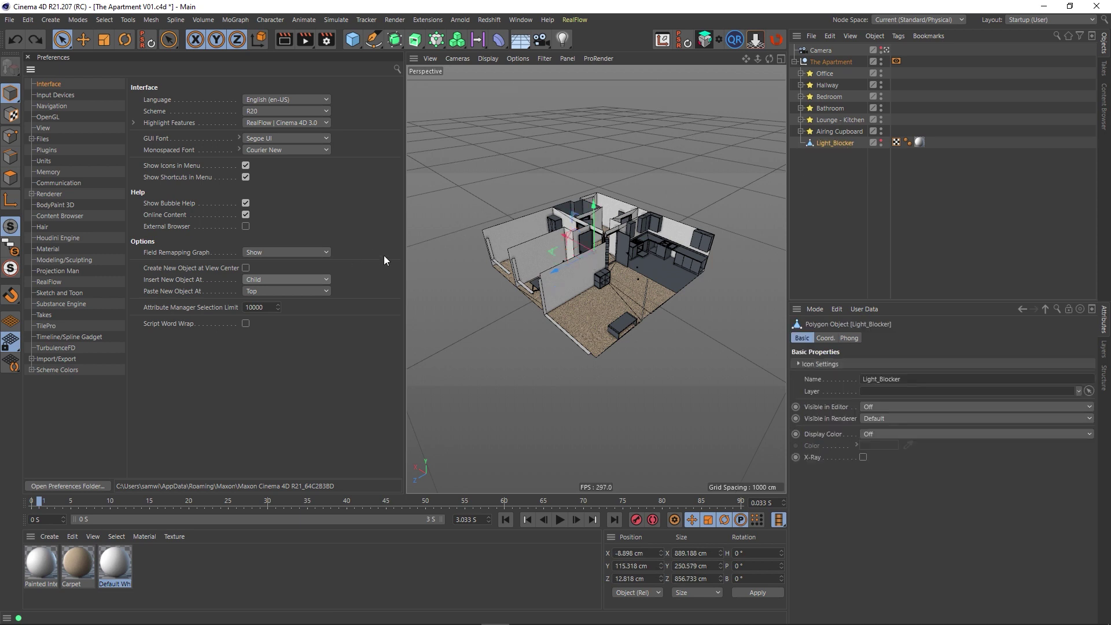
Step: Set insertion to Root, add a cube with Light_Blocker selected, check it sits at top level, then undo
click(292, 279)
click(287, 356)
click(828, 142)
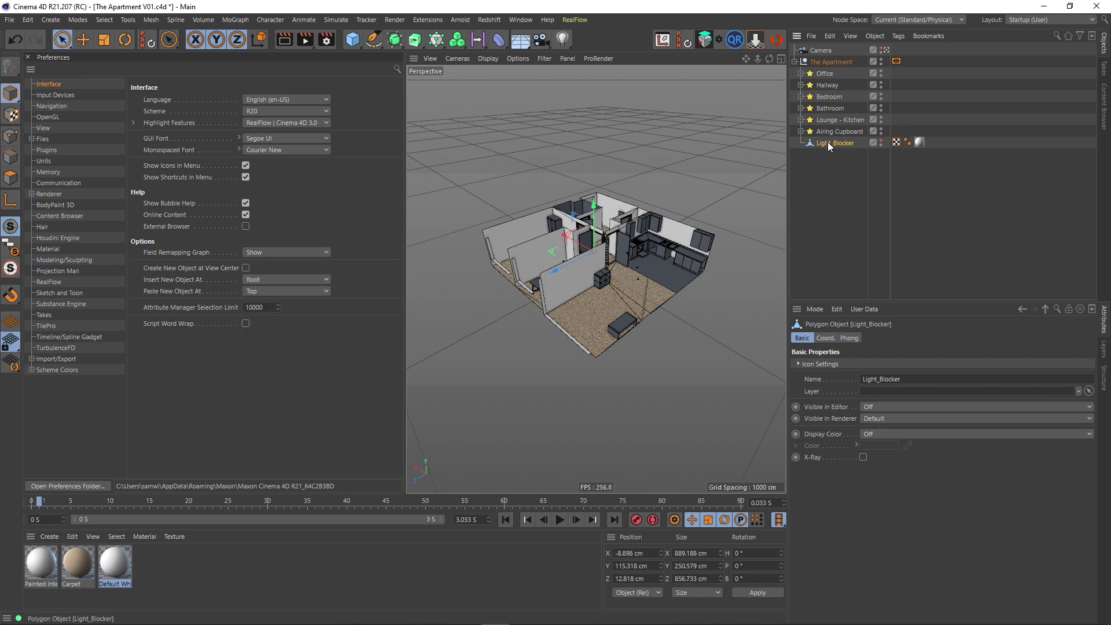
click(357, 44)
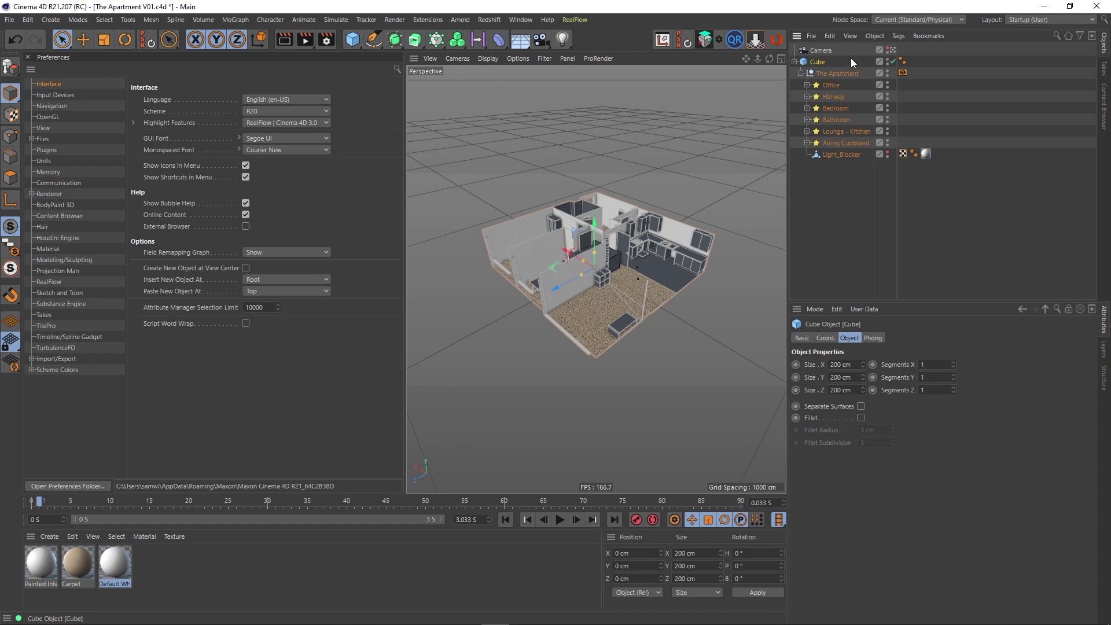
click(842, 73)
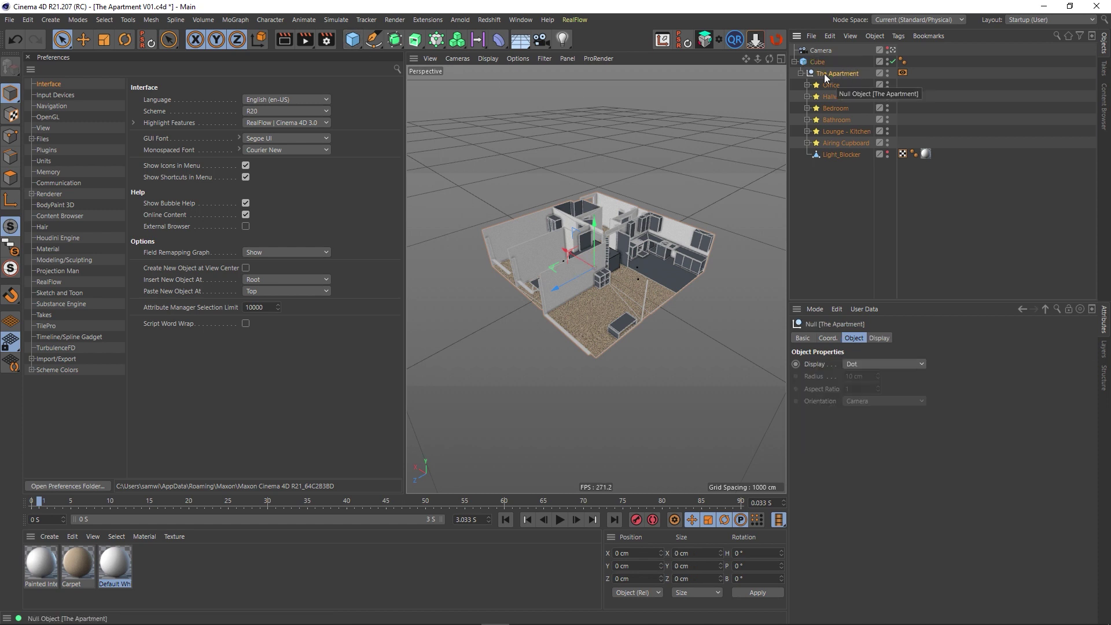
click(817, 64)
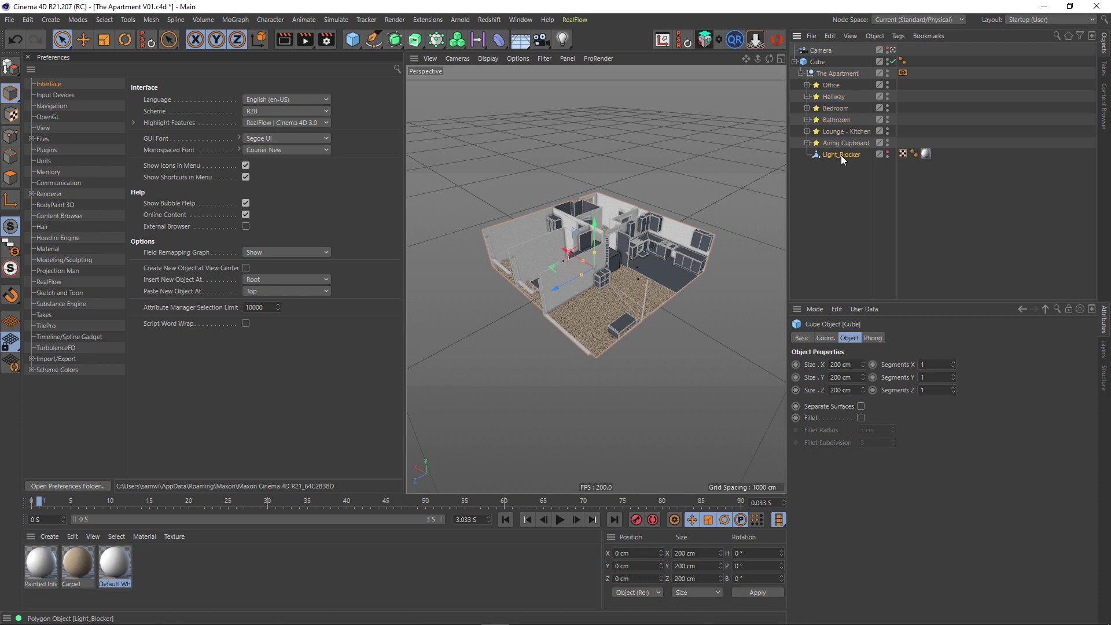
key(ctrl+z)
click(317, 291)
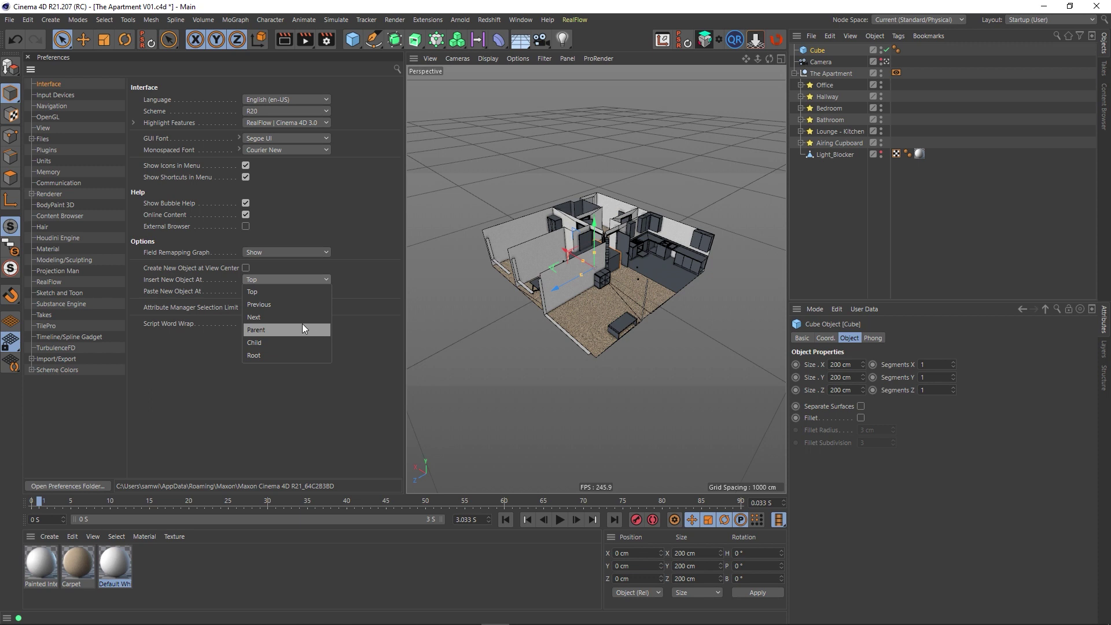
Step: Set Insert New Object At to Next and add a cube that lands right below Light_Blocker
click(276, 317)
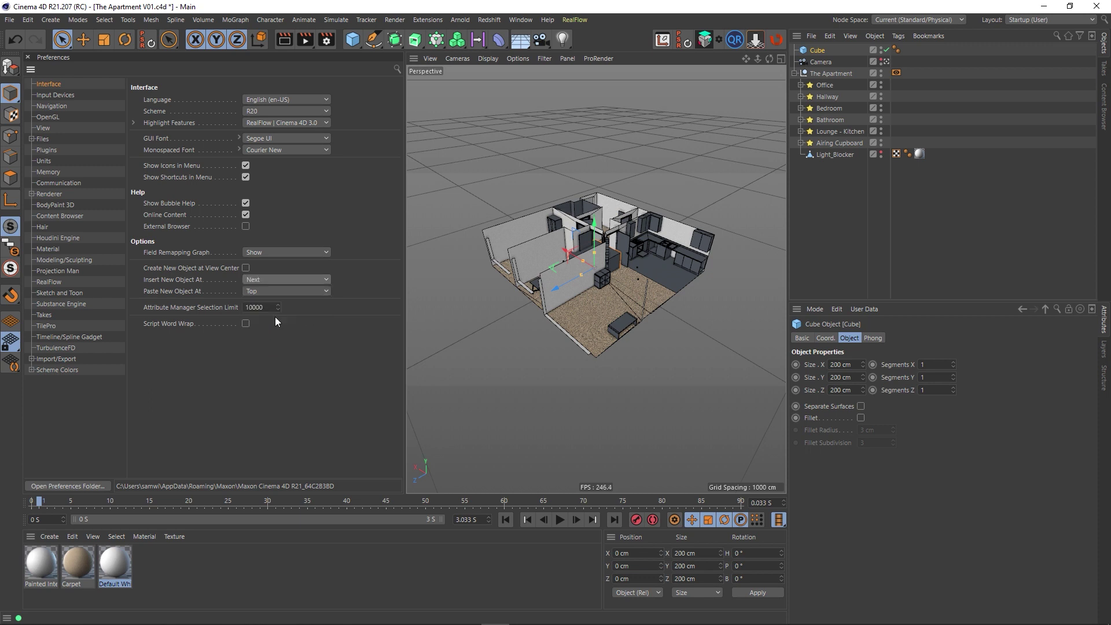
click(832, 154)
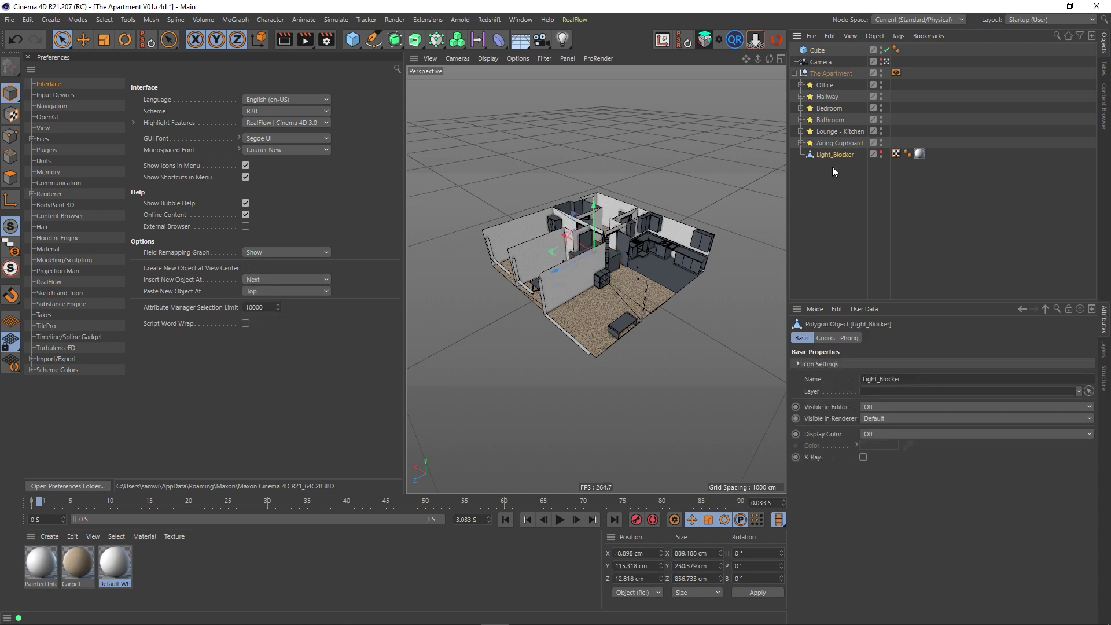
click(356, 42)
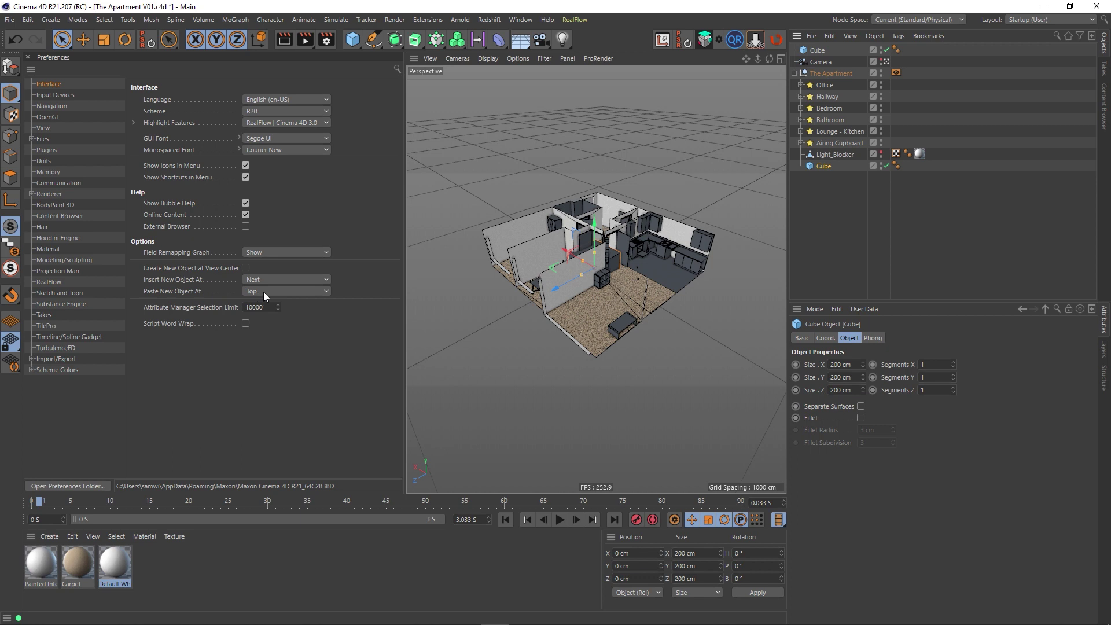
click(278, 291)
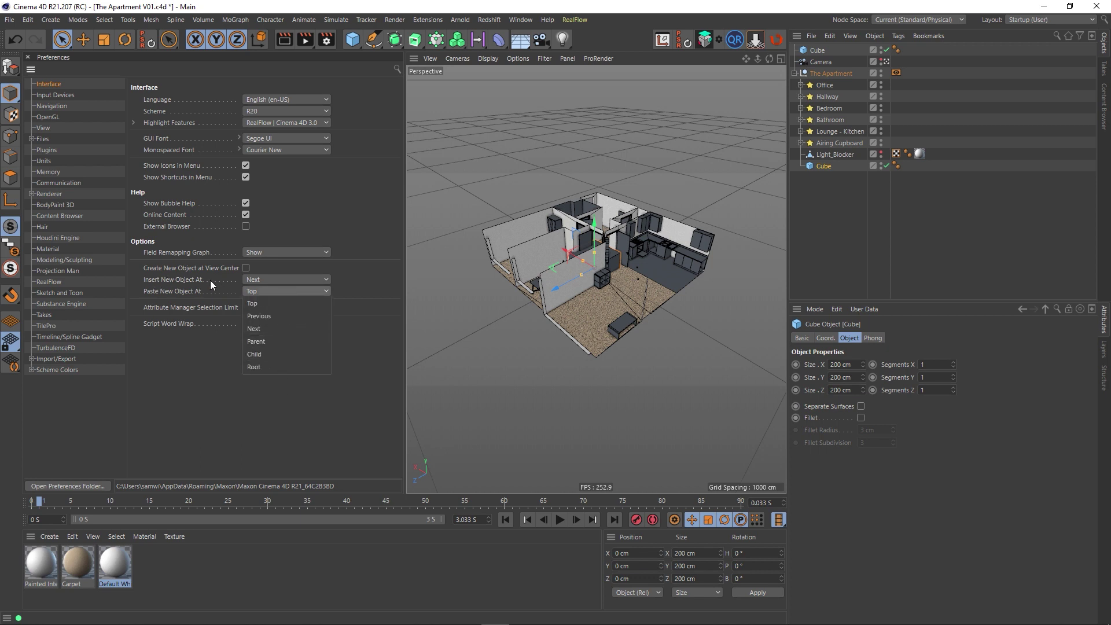
Step: Delete the extra cube, select Light_Blocker, and leave Paste New Object At at Top
click(271, 288)
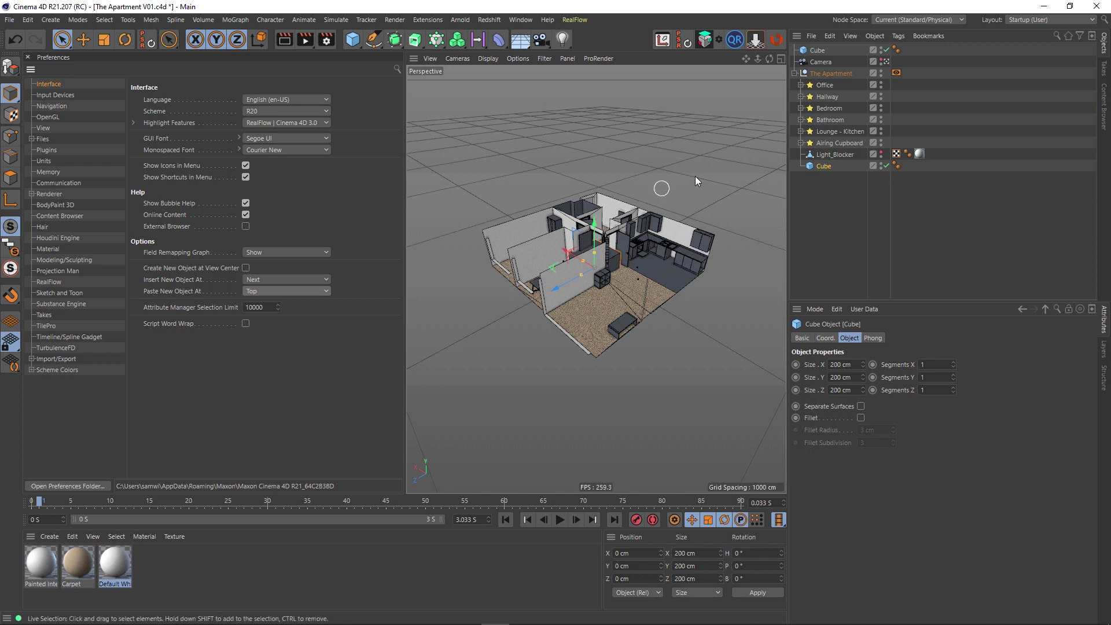
click(280, 294)
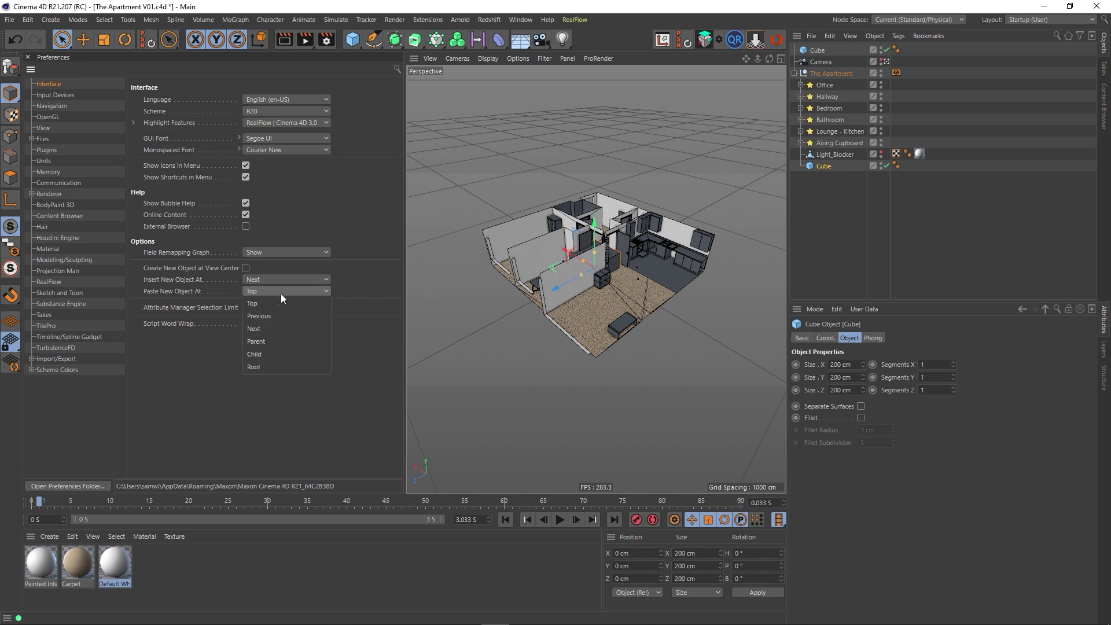
click(274, 328)
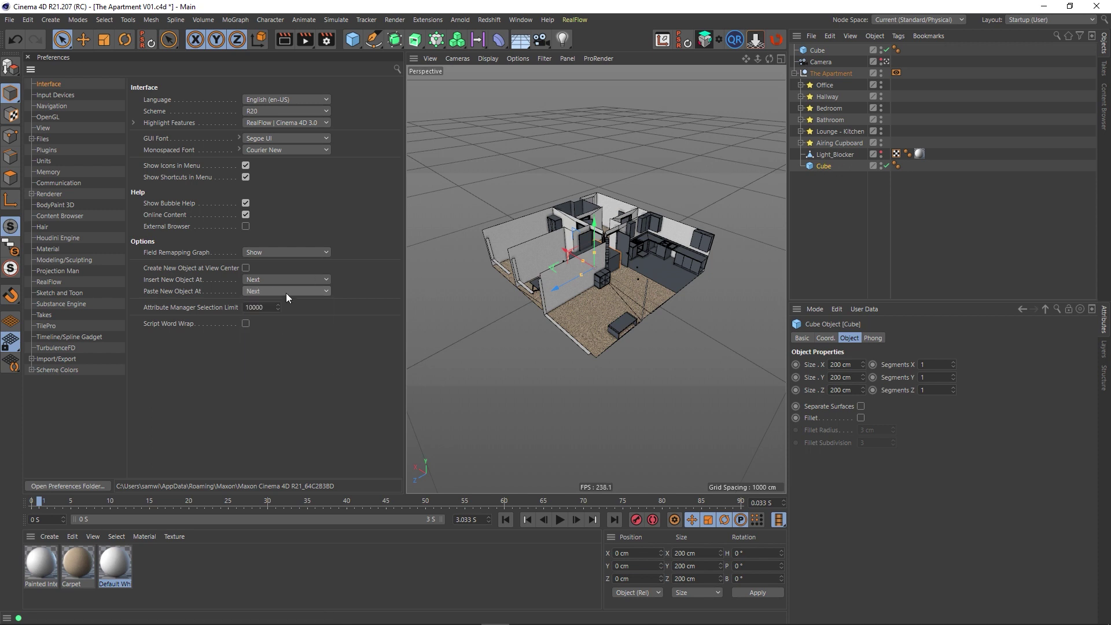
key(Delete)
click(821, 156)
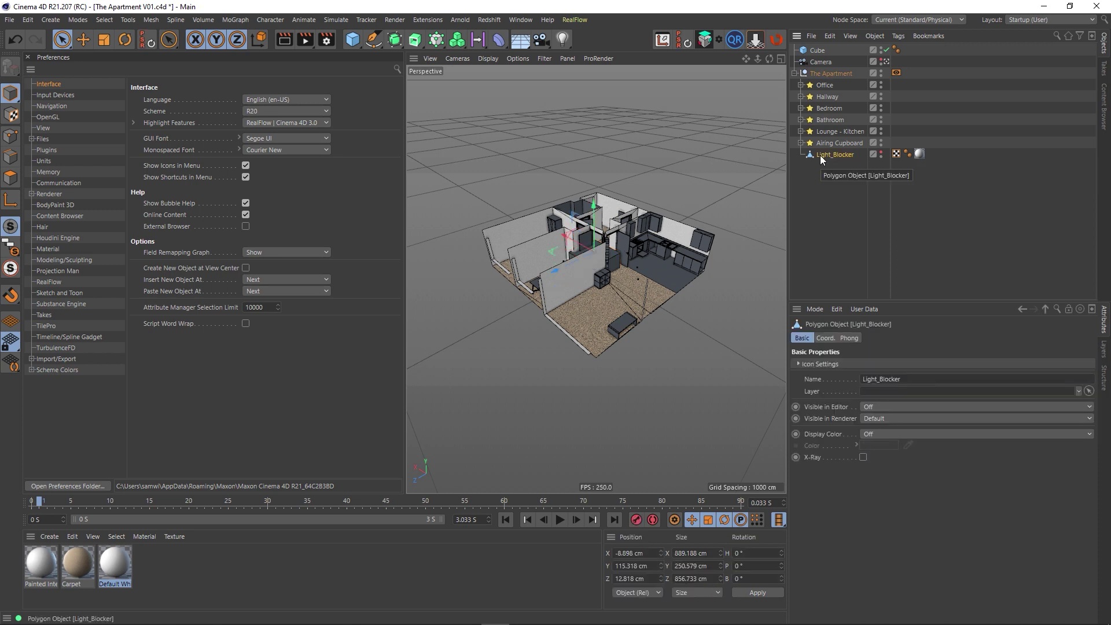
click(277, 291)
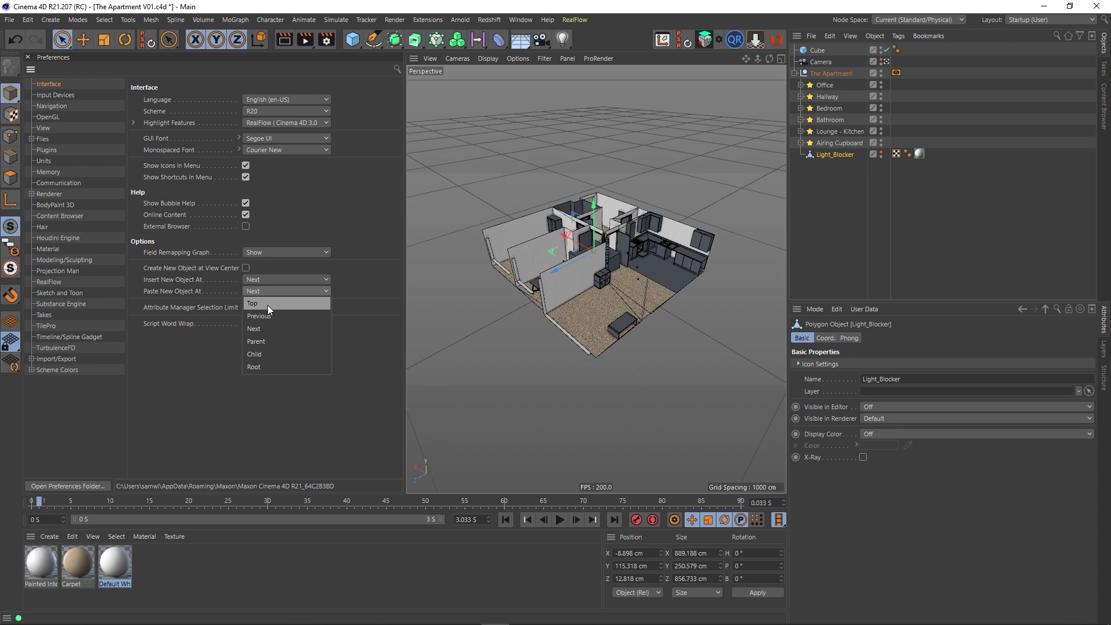
click(267, 304)
Step: Copy and paste Light_Blocker, with the copy landing at the top of the list
right_click(175, 288)
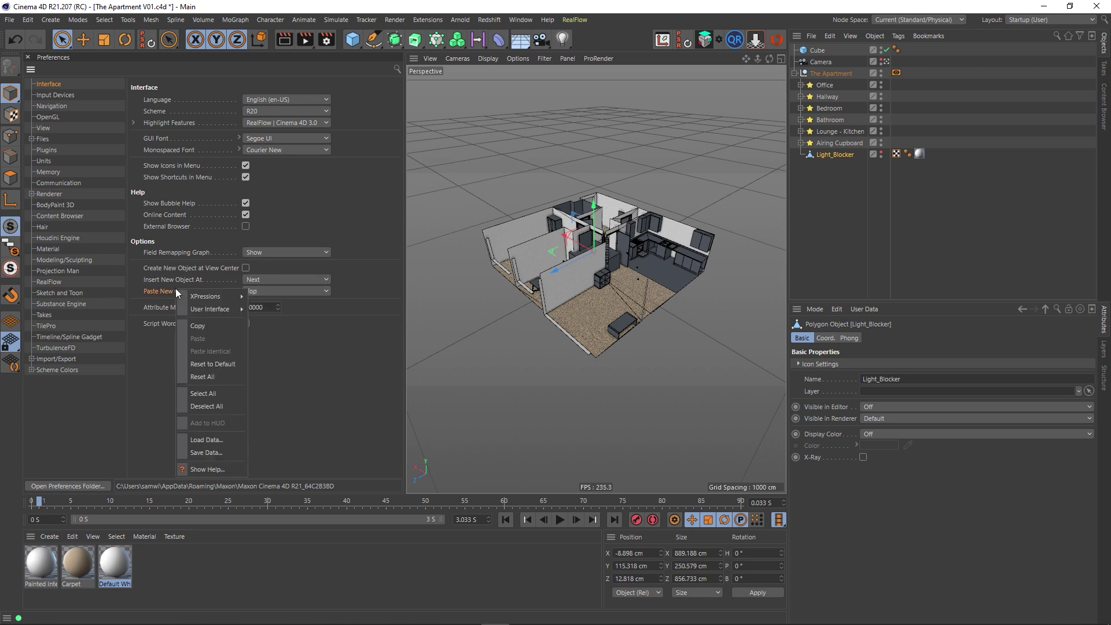
click(214, 363)
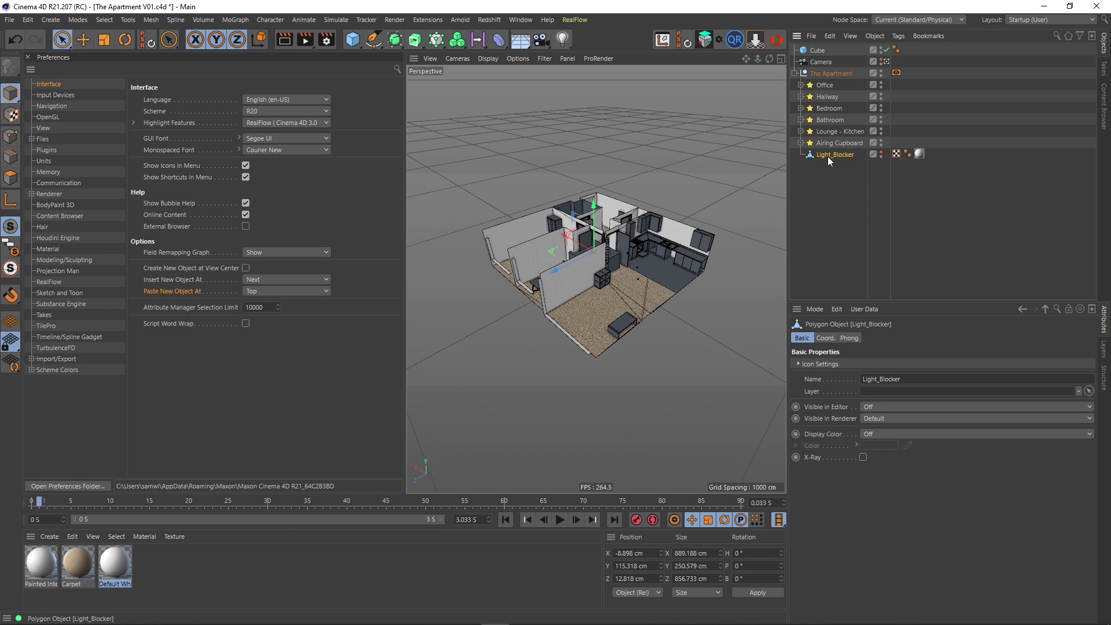
key(ctrl+c)
key(ctrl+v)
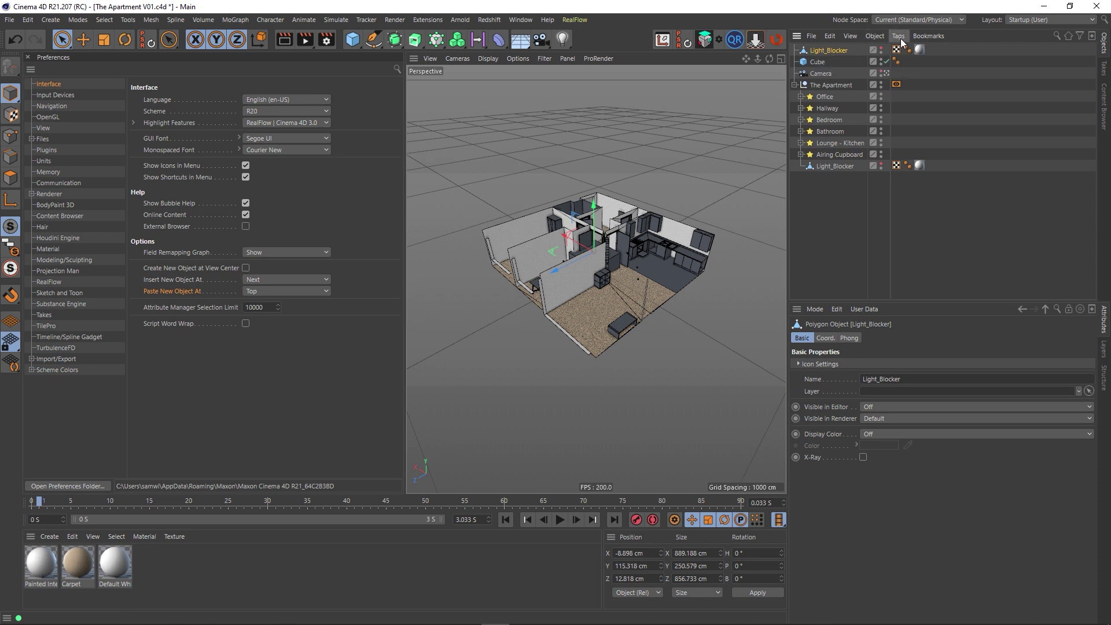
Step: Set Paste New Object At to Next, delete the extras, and paste Light_Blocker.1 below Light_Blocker
click(266, 290)
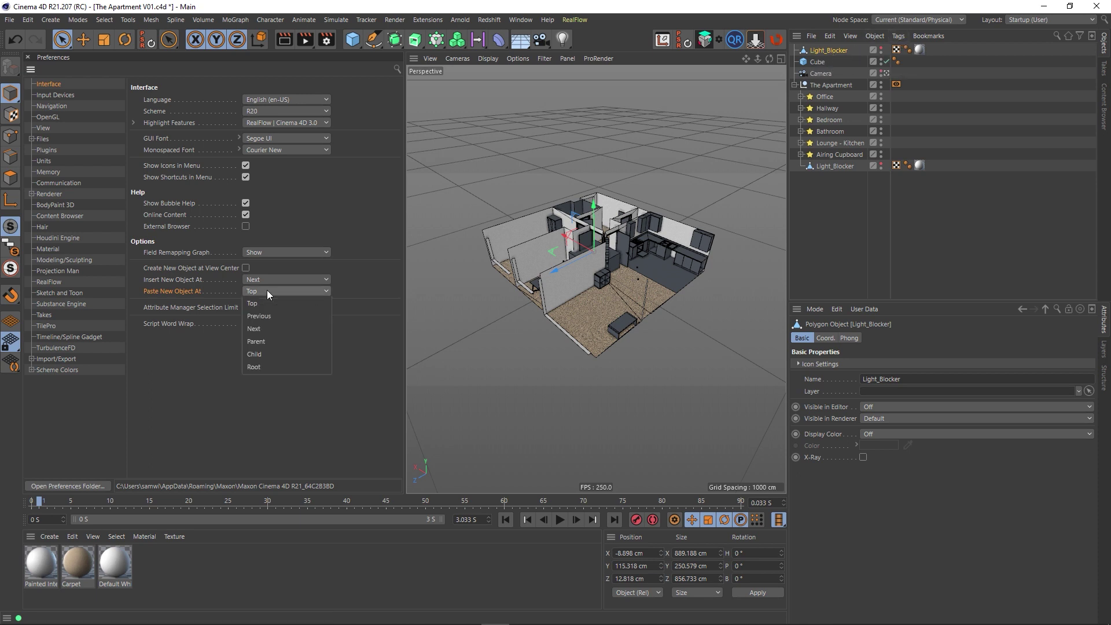
click(266, 325)
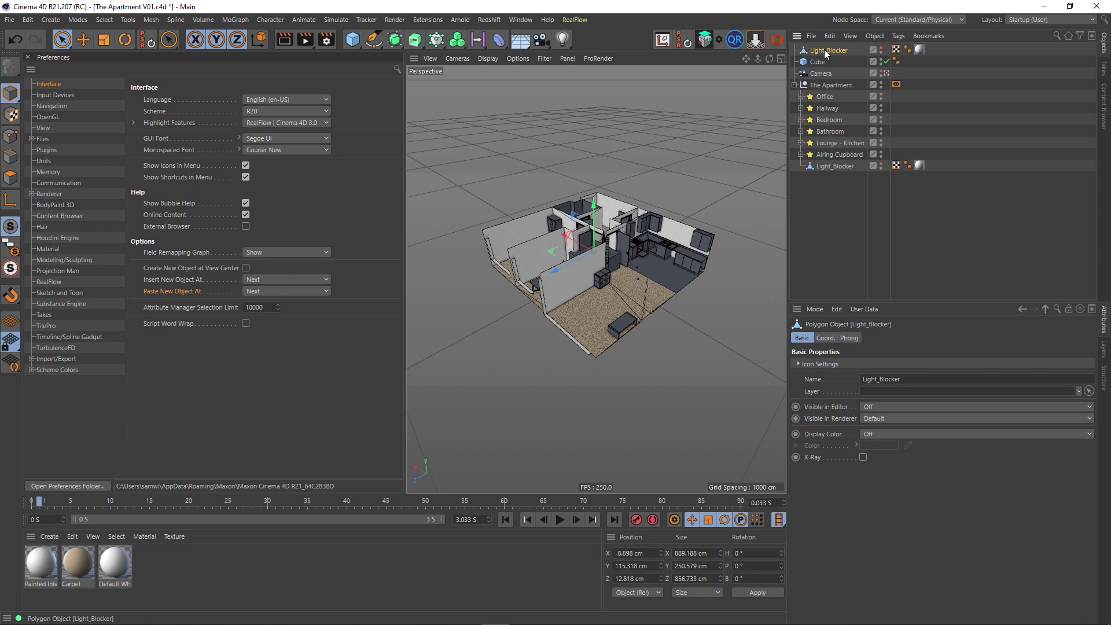
key(Delete)
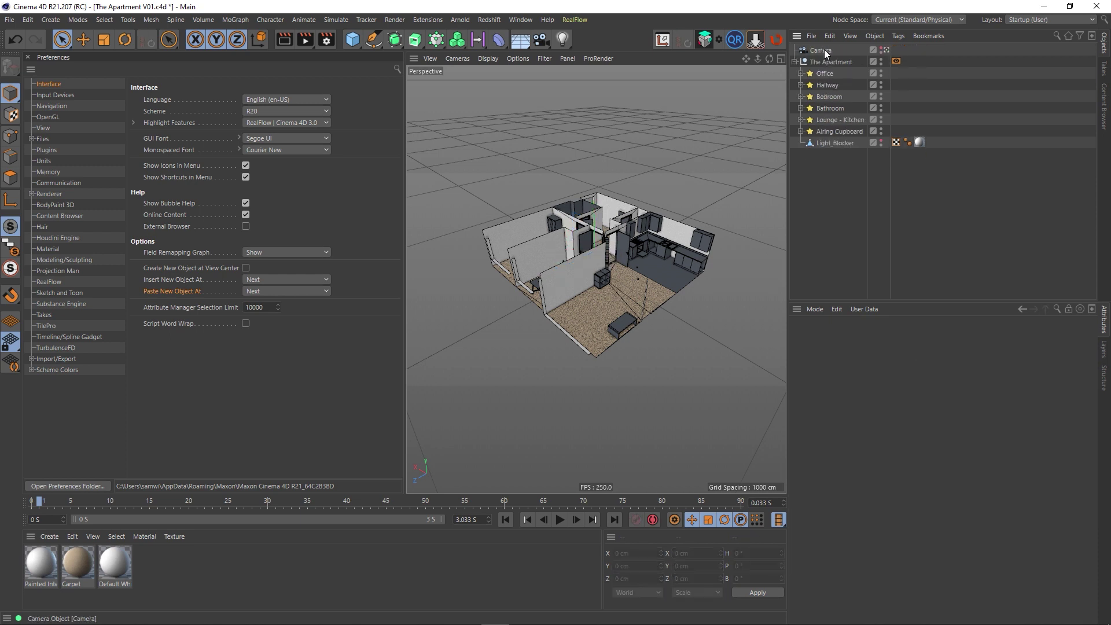
click(833, 143)
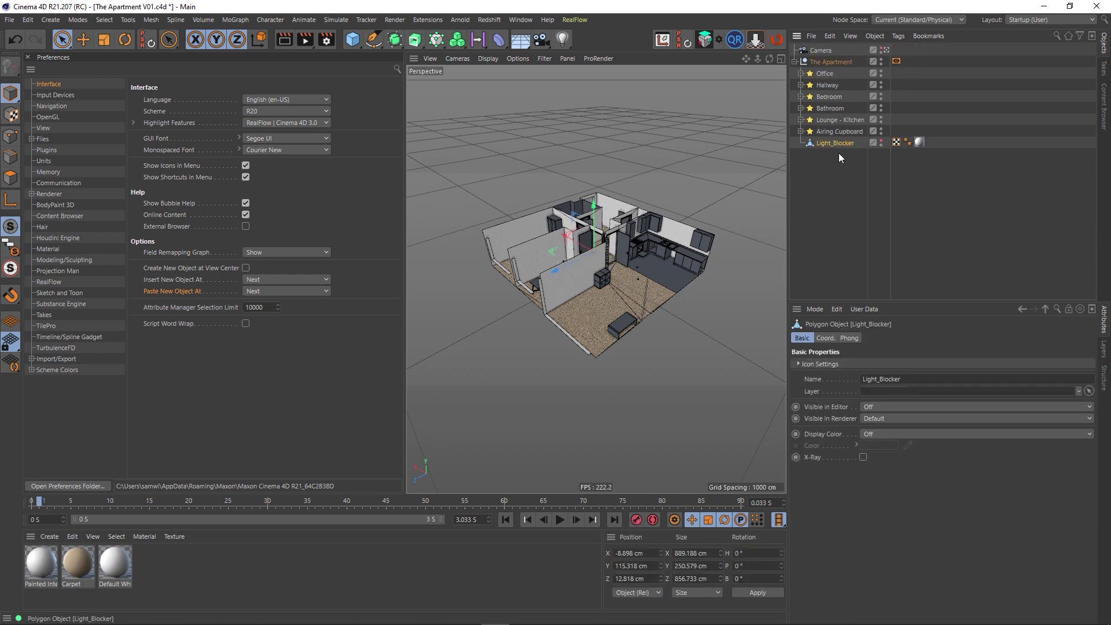
key(ctrl+v)
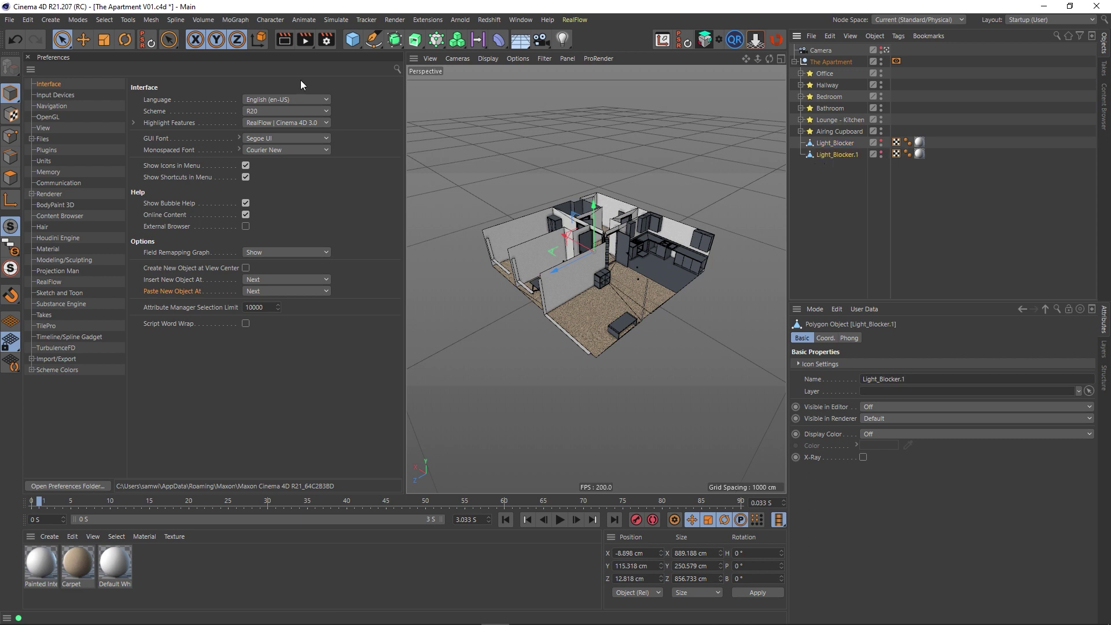
click(10, 20)
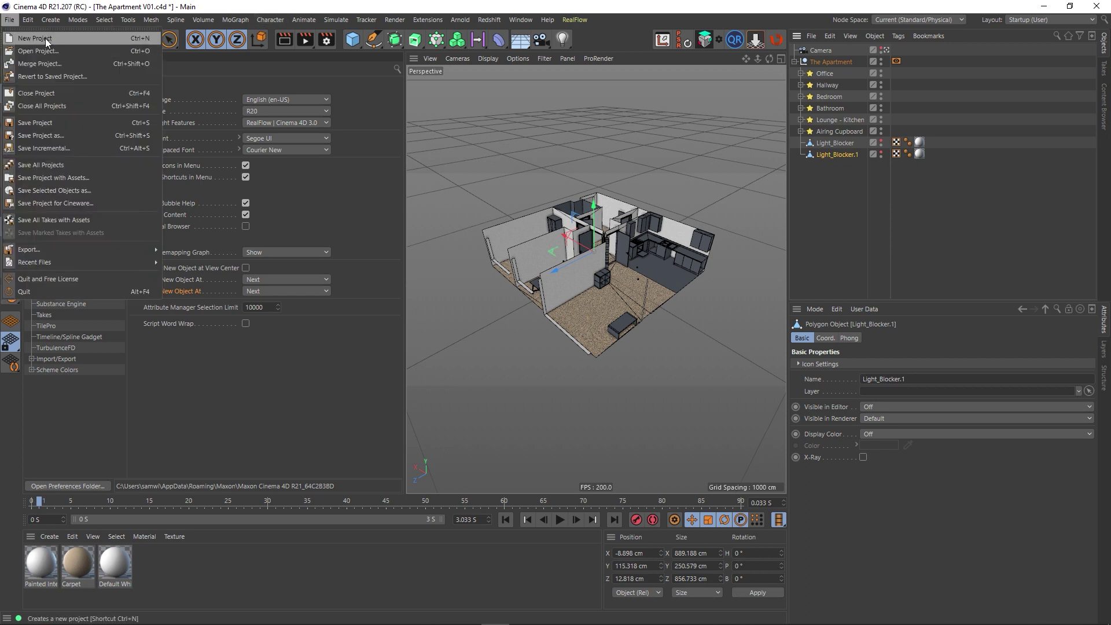
Step: Start a new project with a cube and paste copies with Paste New Object At set to Top
click(47, 38)
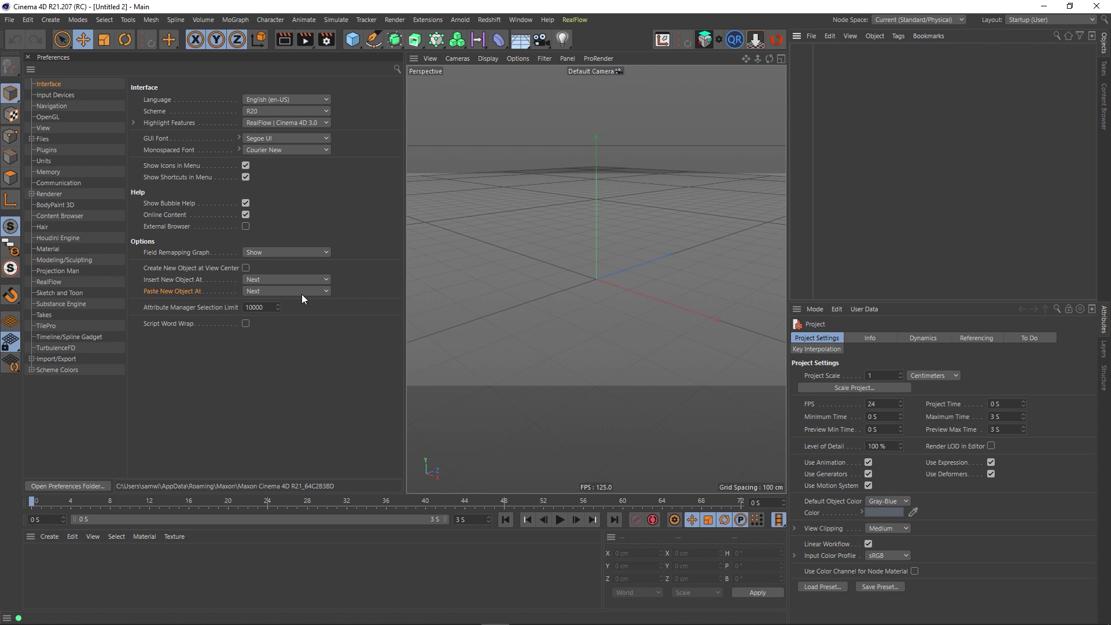
click(353, 39)
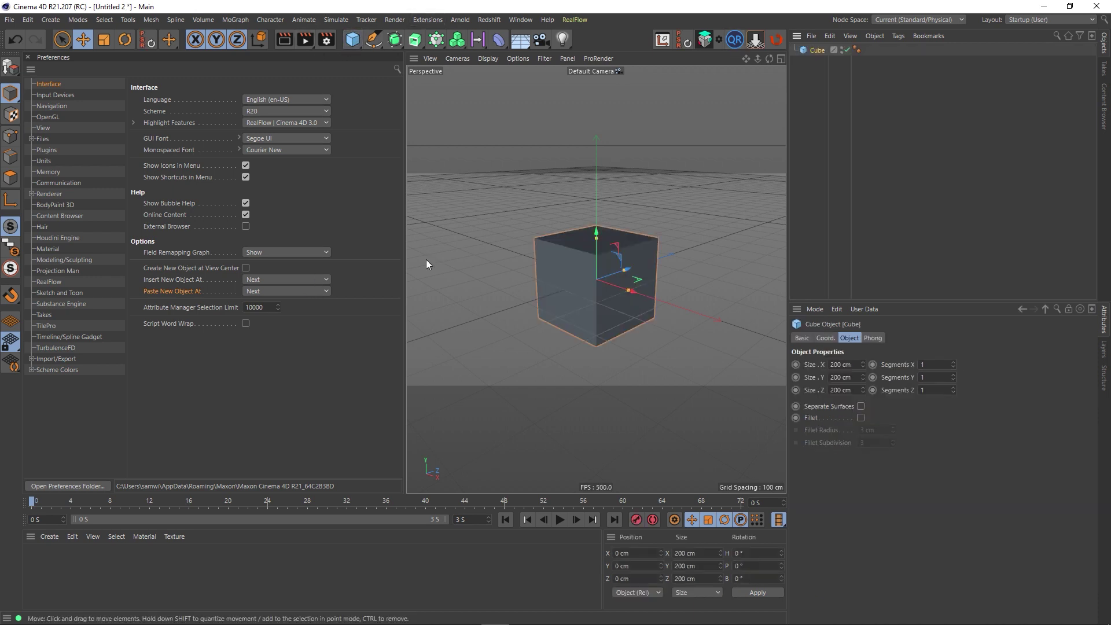
click(285, 290)
click(276, 302)
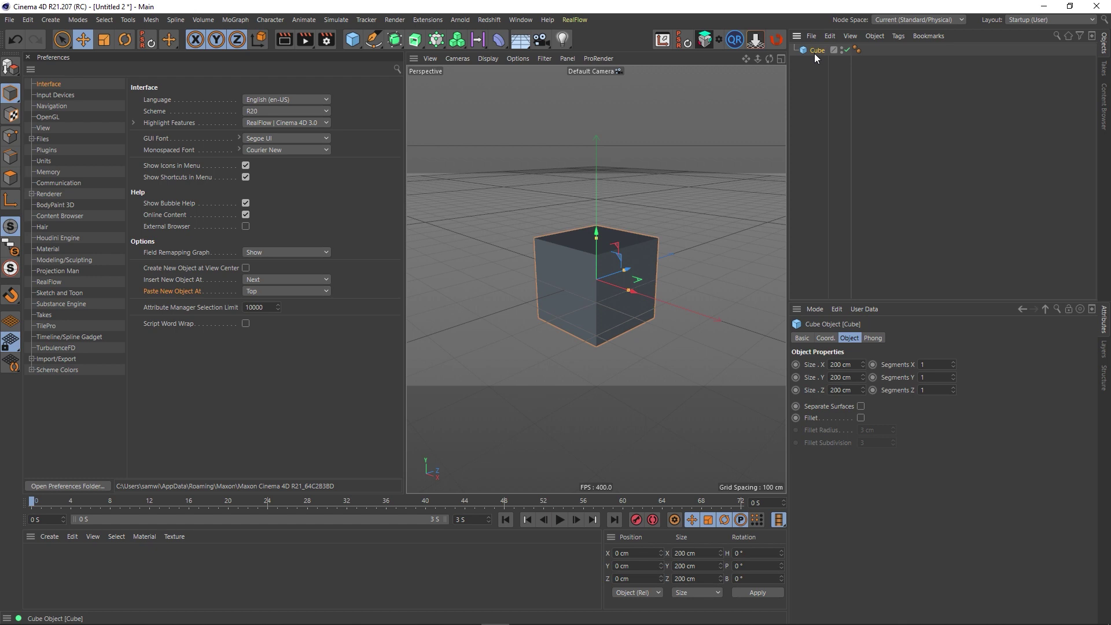
key(ctrl+v)
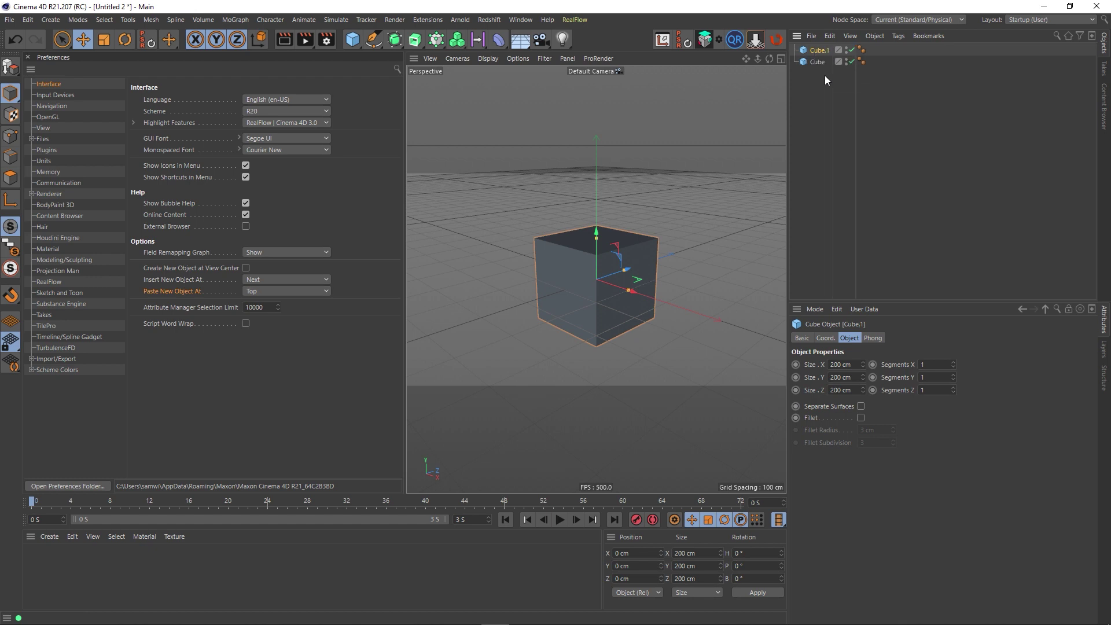
key(ctrl+v)
key(ctrl+v)
key(ctrl+v)
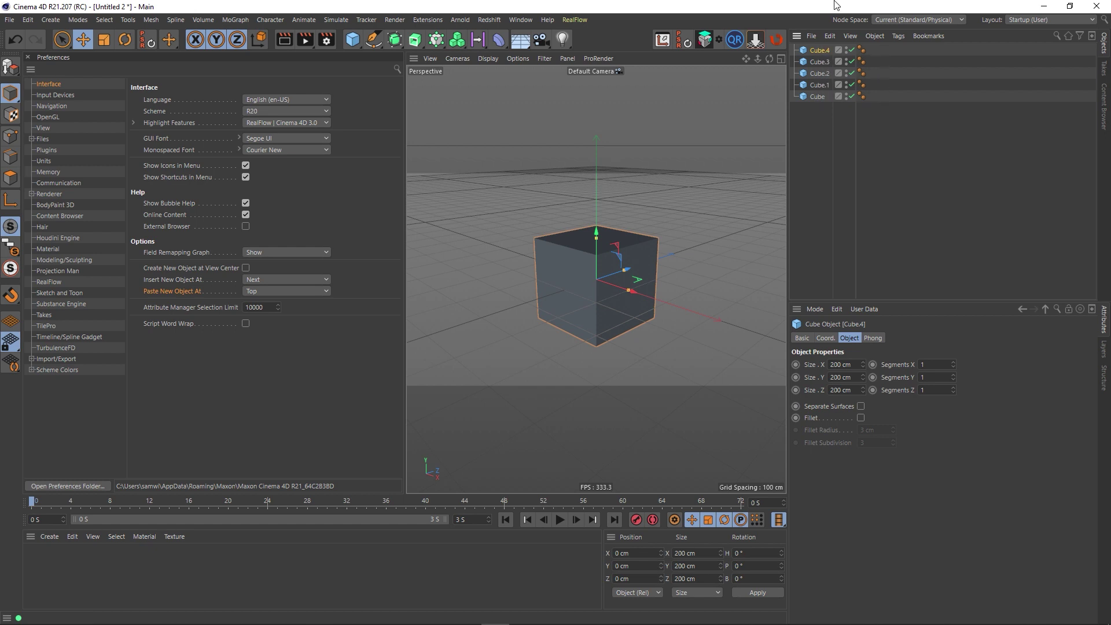
Step: Undo the pasted copies, set pasting to Next, and paste five copies, Cube.1 to Cube.5, in order
click(282, 291)
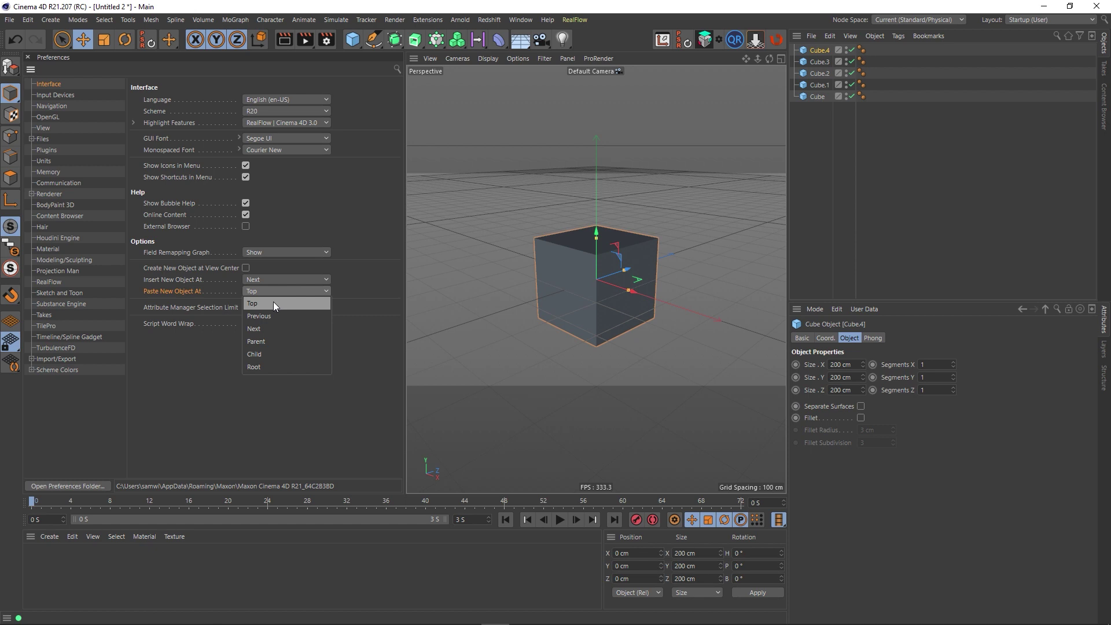
key(Escape)
key(ctrl+z)
key(ctrl+z)
key(ctrl+z)
key(ctrl+z)
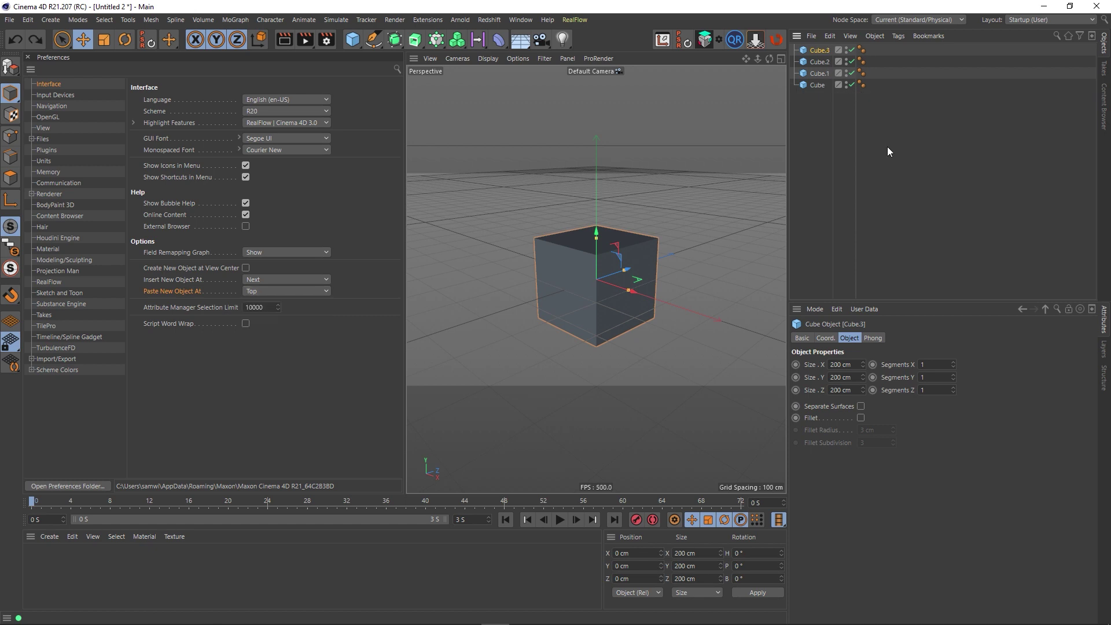
click(287, 294)
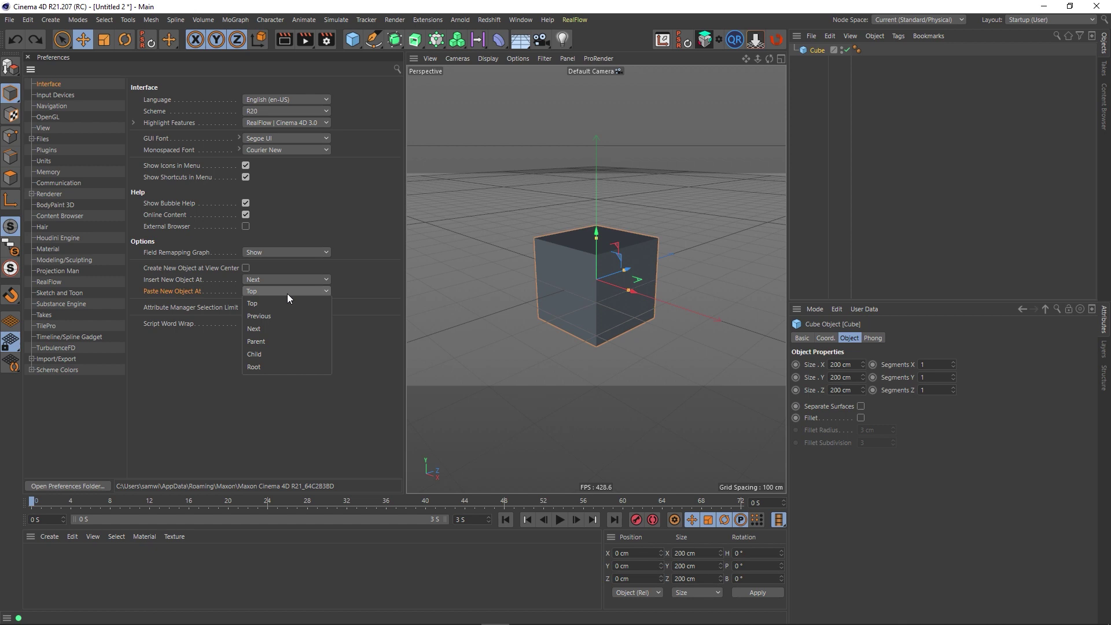
click(274, 330)
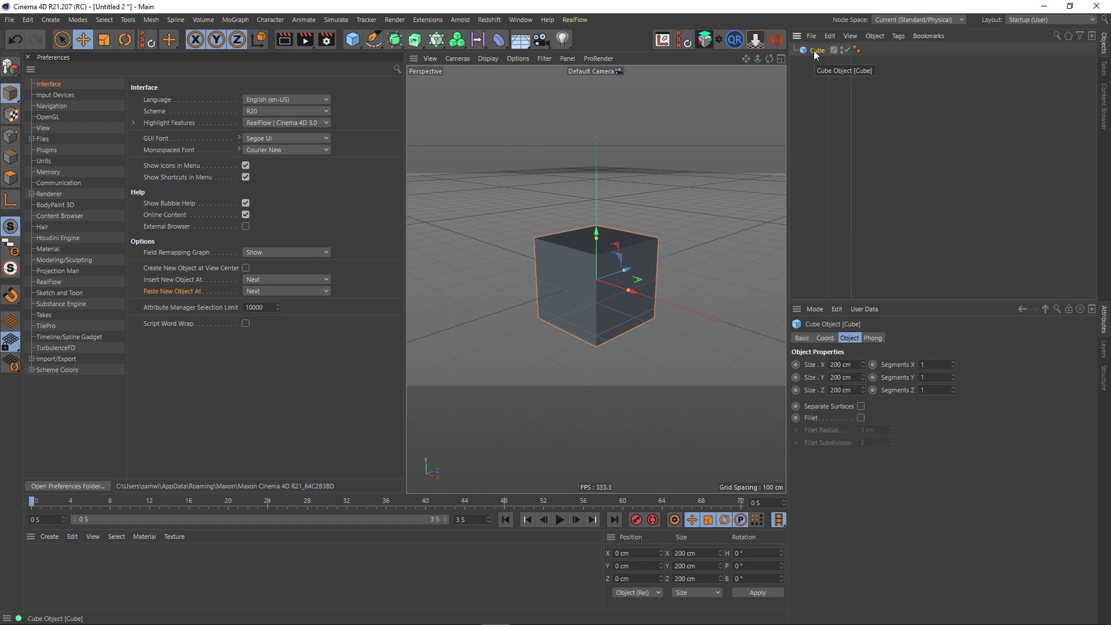
key(ctrl+v)
key(ctrl+v)
key(ctrl+v)
key(ctrl+v)
key(ctrl+v)
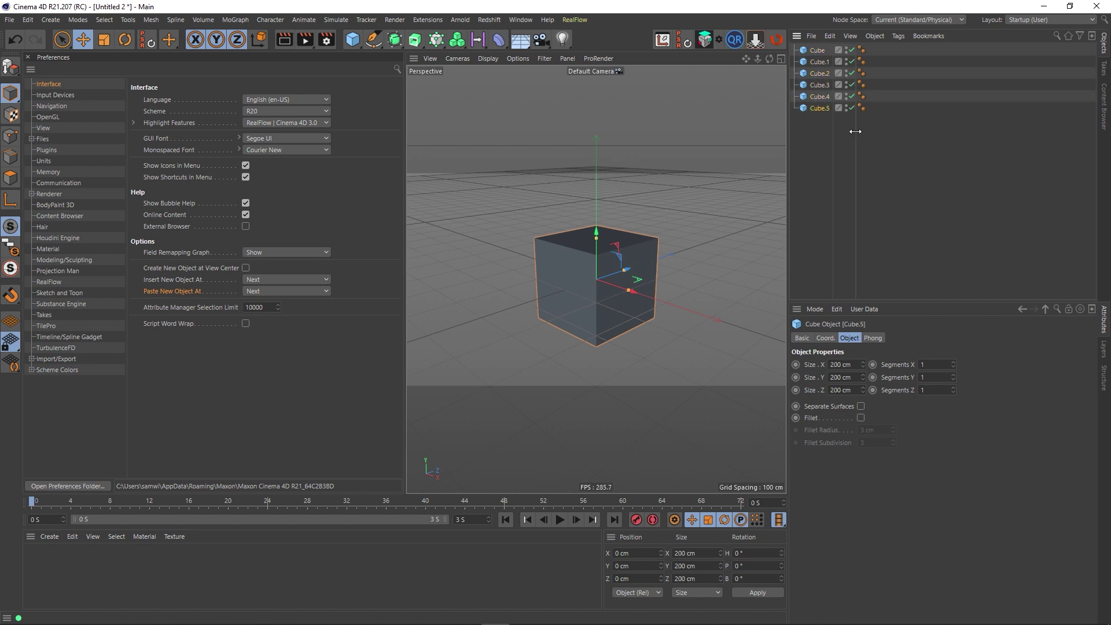